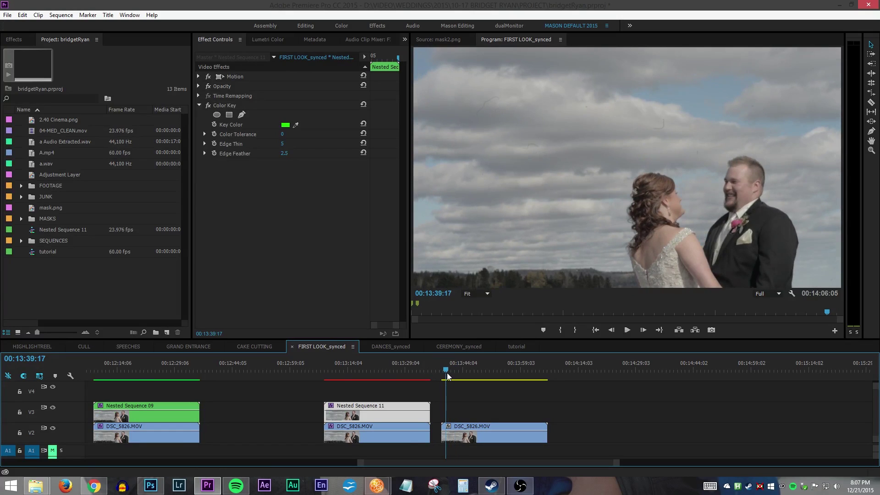
Inspect the clip for dust at 100% zoom, then return to Fit at frame 00:13:39:17.
drag(447, 373, 444, 378)
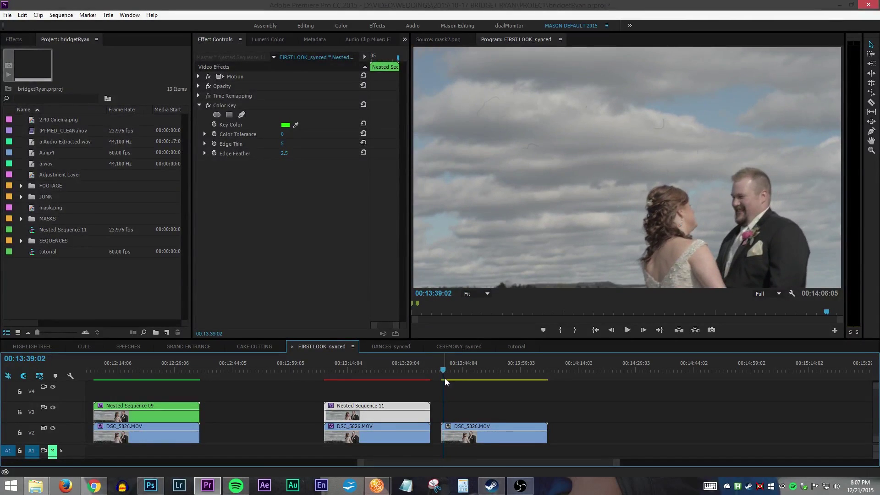
click(479, 294)
click(473, 357)
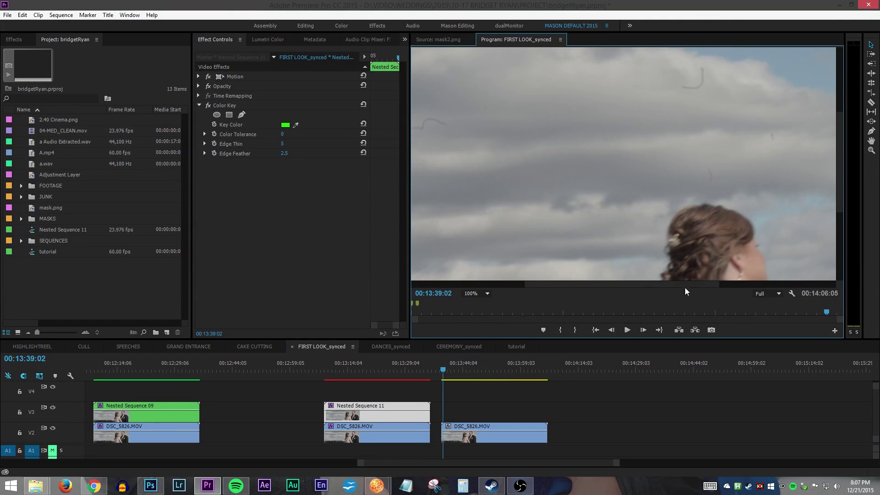
drag(620, 282, 588, 283)
drag(842, 185, 840, 171)
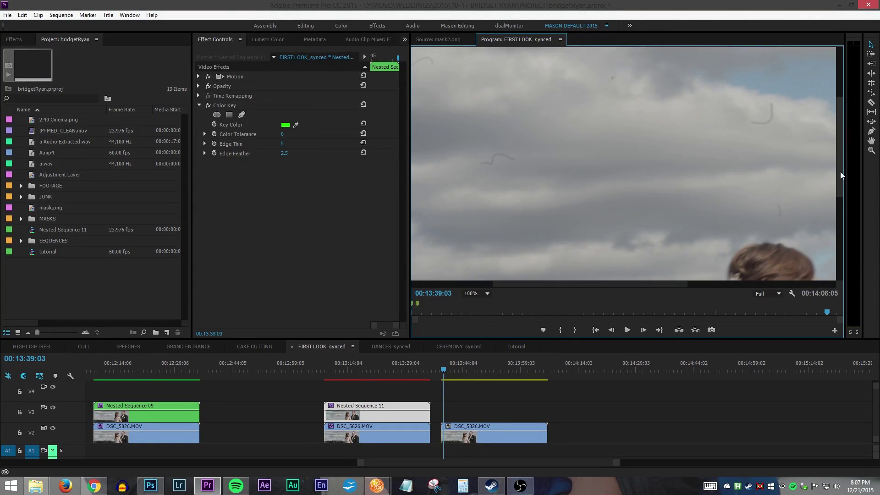
drag(446, 369, 540, 355)
click(472, 293)
click(469, 302)
click(446, 370)
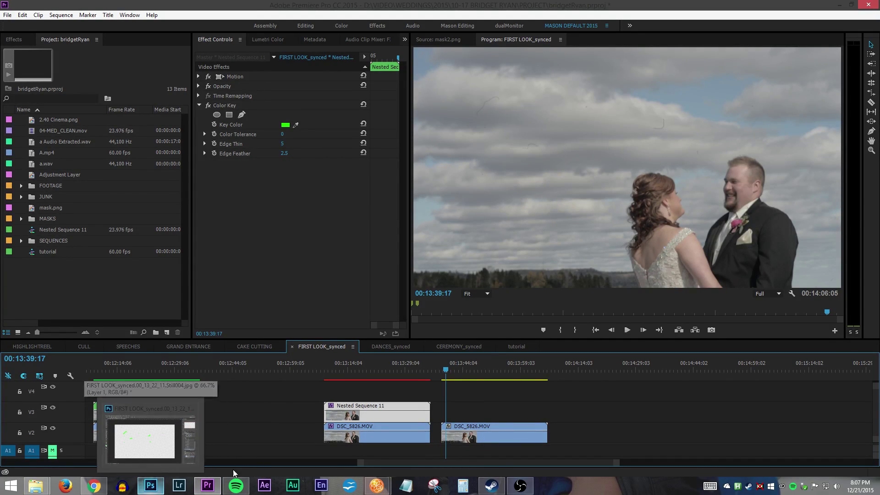
Export frame 00:13:53:07 of the last DSC_5826.MOV clip as a JPEG still named 'screenshot'.
click(452, 372)
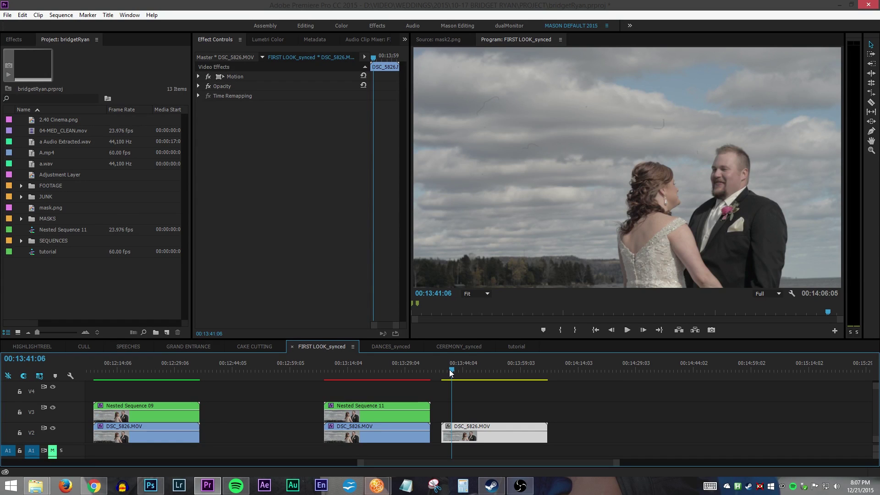
drag(450, 372, 496, 370)
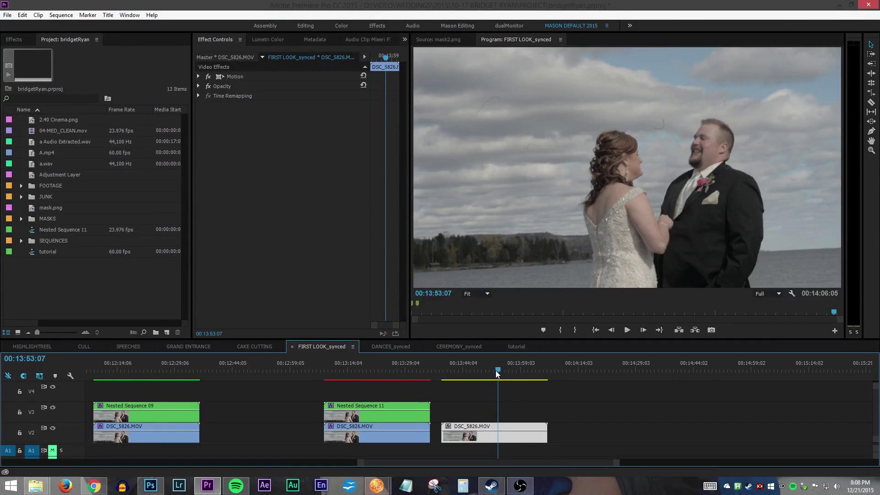
click(711, 329)
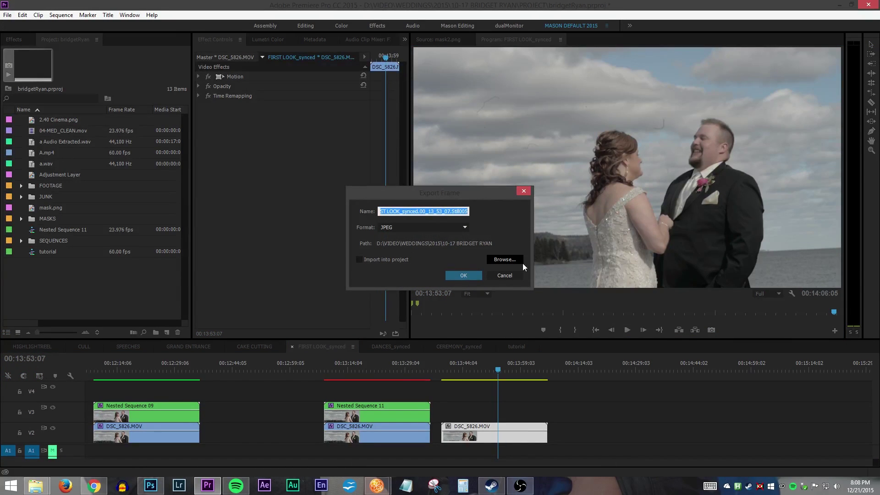
text(screens)
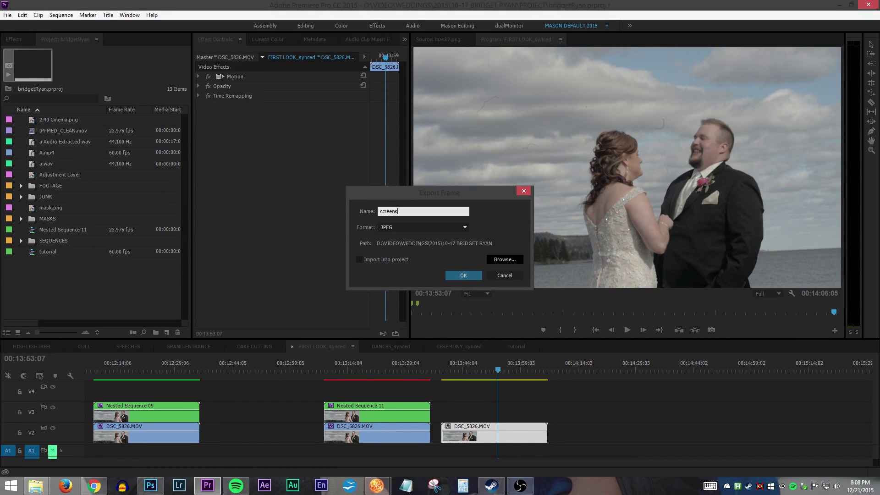
text(hot)
key(Return)
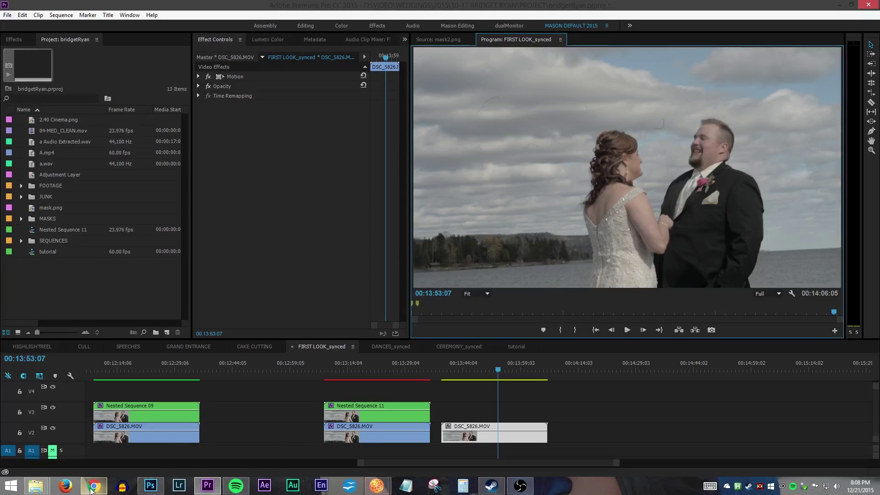
Close the old green mask document in Photoshop without saving.
click(150, 485)
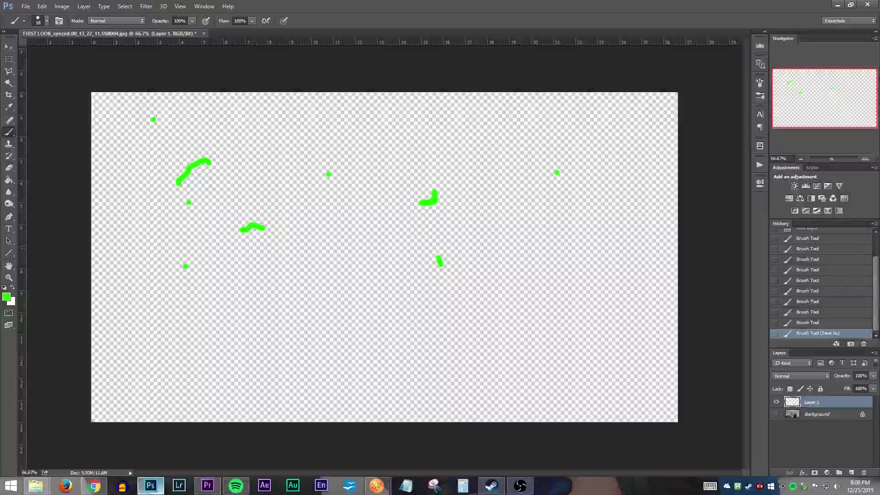
click(204, 34)
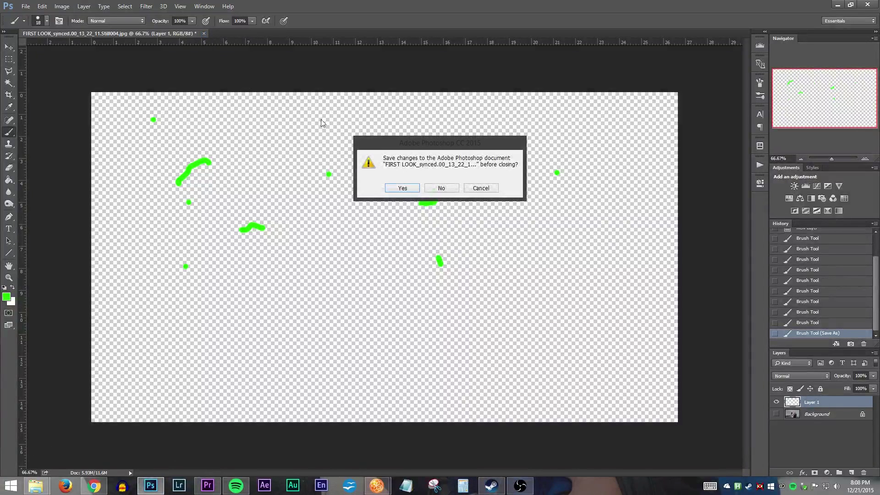
click(454, 189)
Drag screenshot.jpg from the project folder into Photoshop to open it.
mouse_move(35, 485)
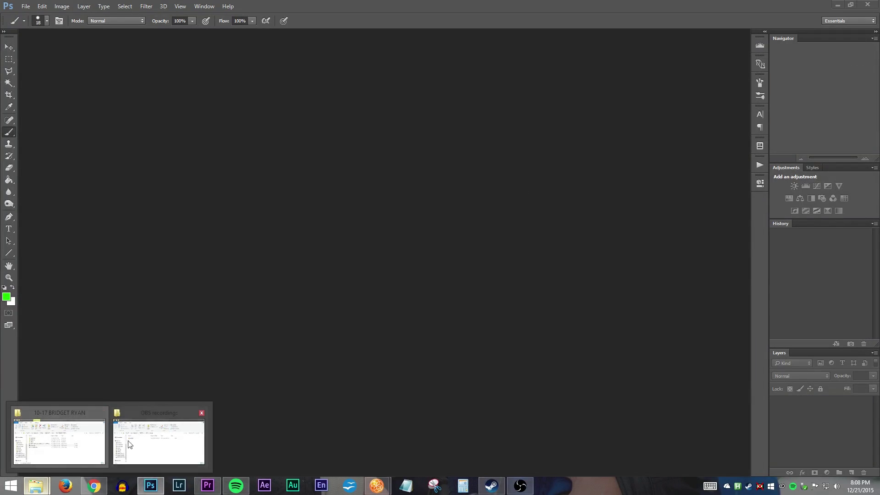
click(88, 437)
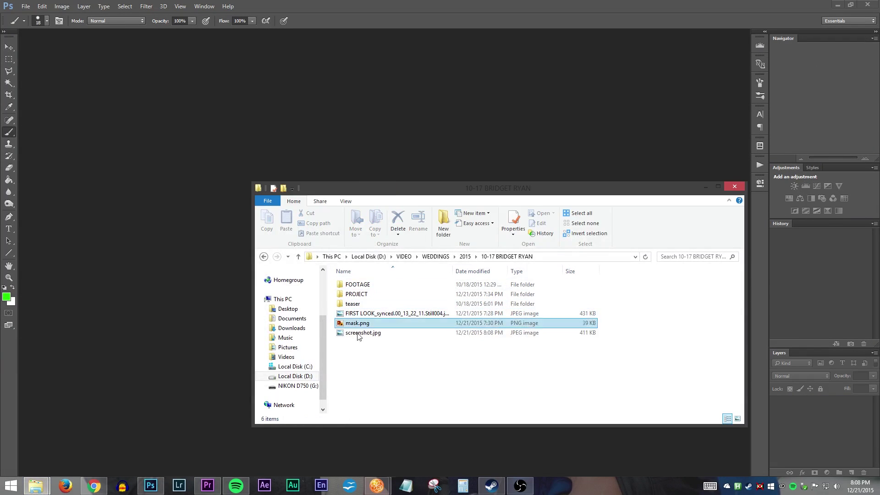
click(374, 334)
drag(375, 339, 225, 225)
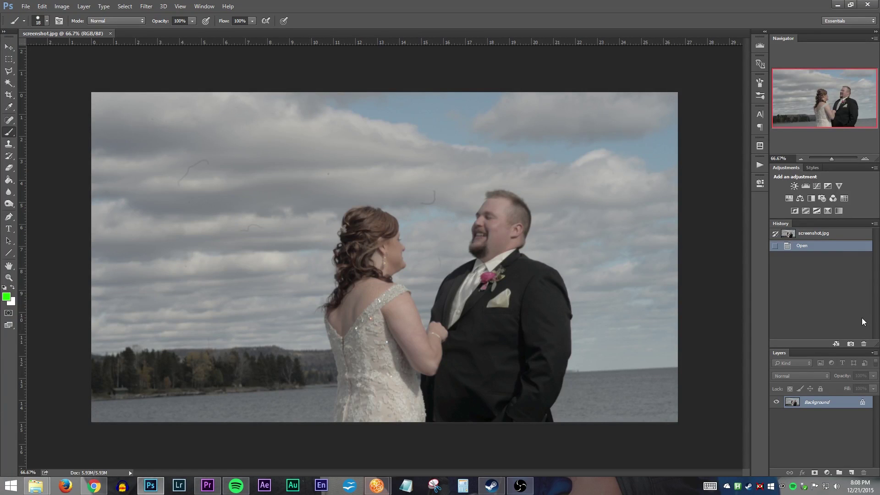
Add an empty Layer 1 above the photo and check the brush is 18 px.
key(ctrl+shift+n)
key(Return)
scroll(575, 261, up, 5)
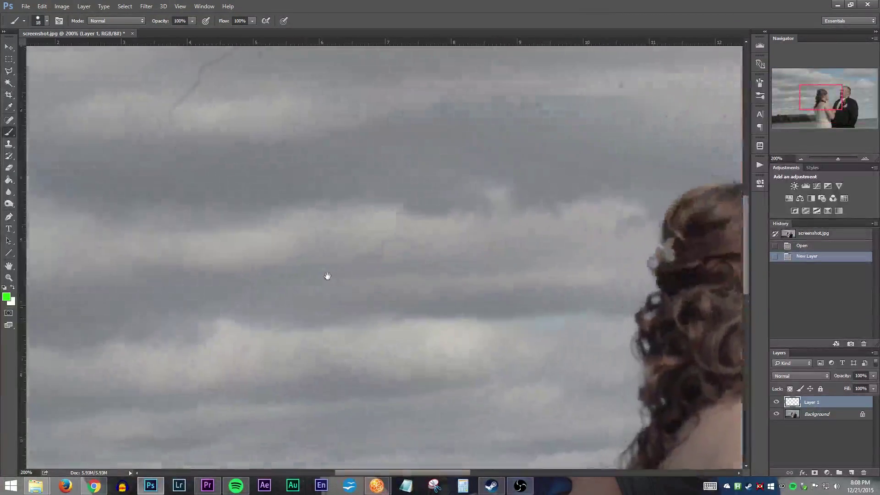
drag(328, 276, 342, 277)
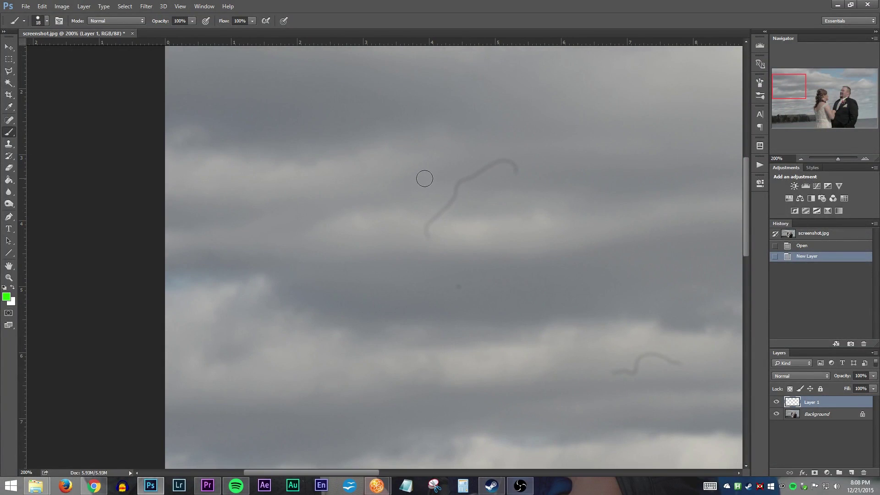
right_click(524, 181)
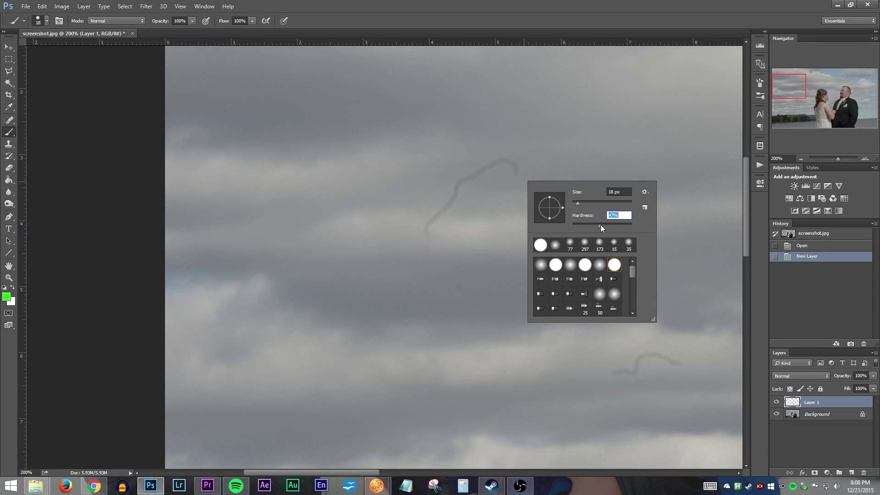
Set the foreground colour to bright green 18ff00 and zoom the photo to 200%.
click(7, 297)
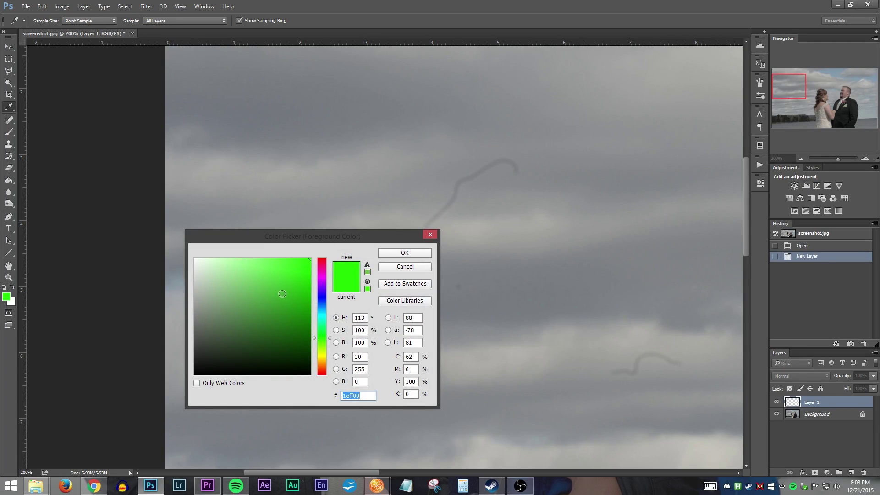
drag(282, 293, 313, 251)
click(393, 255)
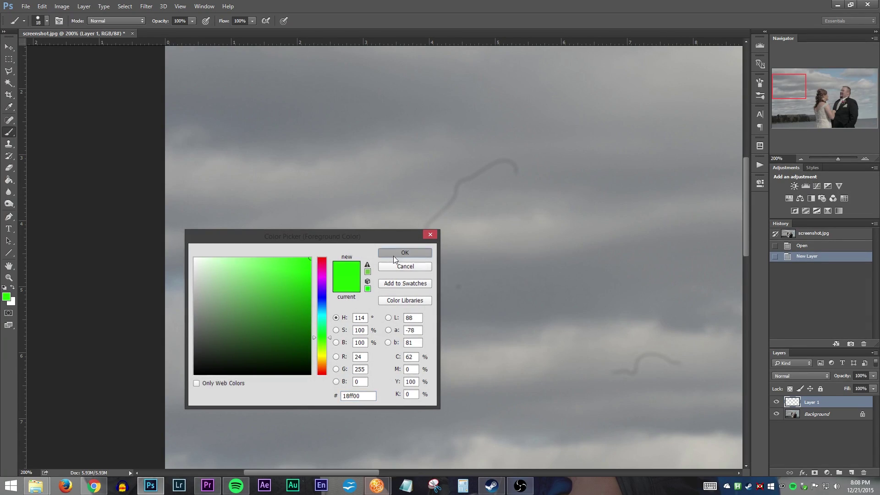
drag(583, 309, 346, 210)
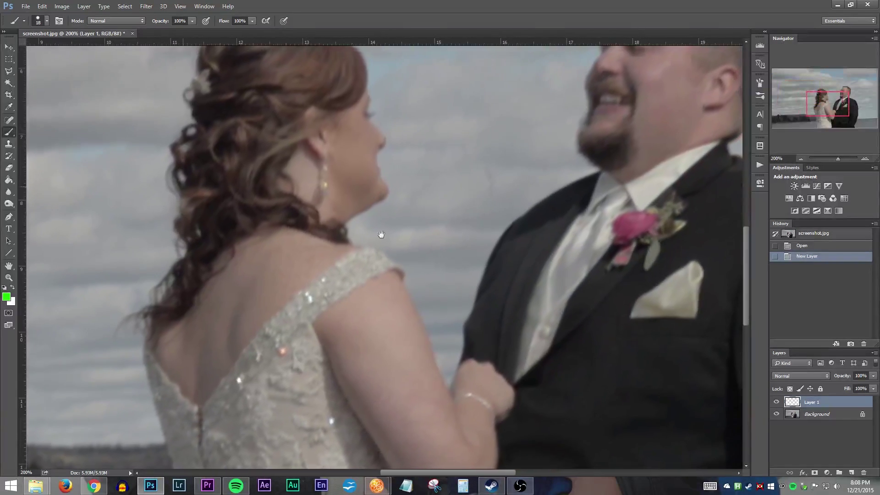
key(ctrl+minus)
key(ctrl+minus)
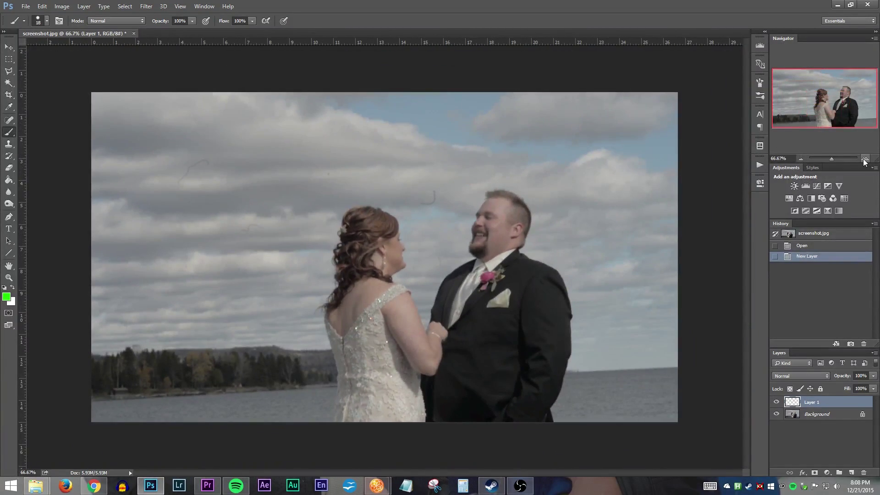
click(865, 158)
click(865, 158)
scroll(571, 277, up, 5)
Paint green over the first sky dust specks, the curved hair and the hair near the bride.
scroll(452, 273, left, 5)
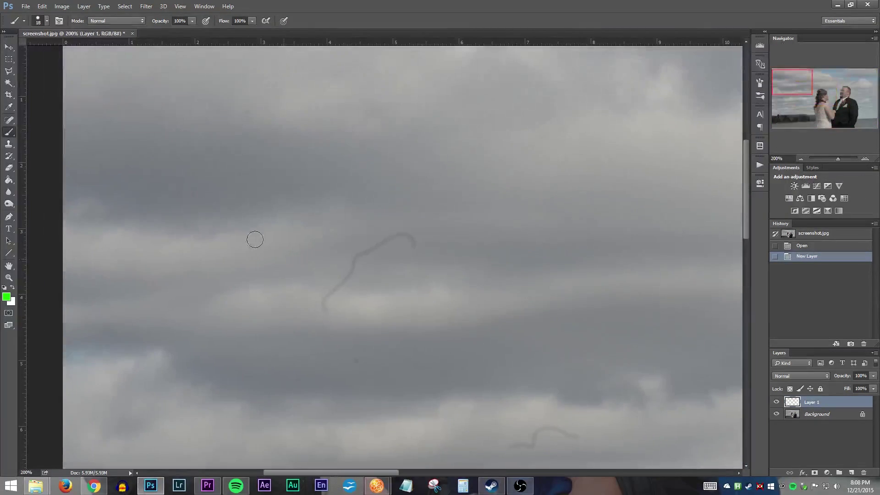
click(247, 111)
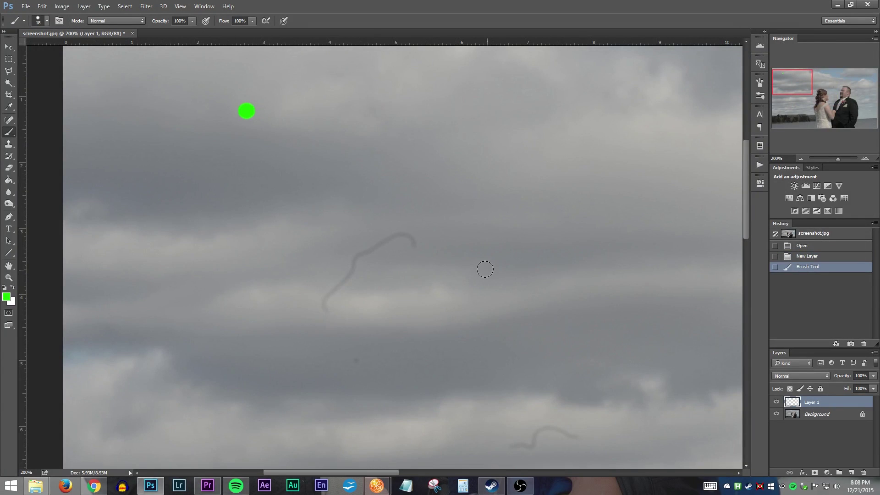
mouse_move(408, 238)
mouse_down()
mouse_move(375, 242)
mouse_move(355, 256)
mouse_move(327, 313)
mouse_up()
scroll(400, 249, down, 5)
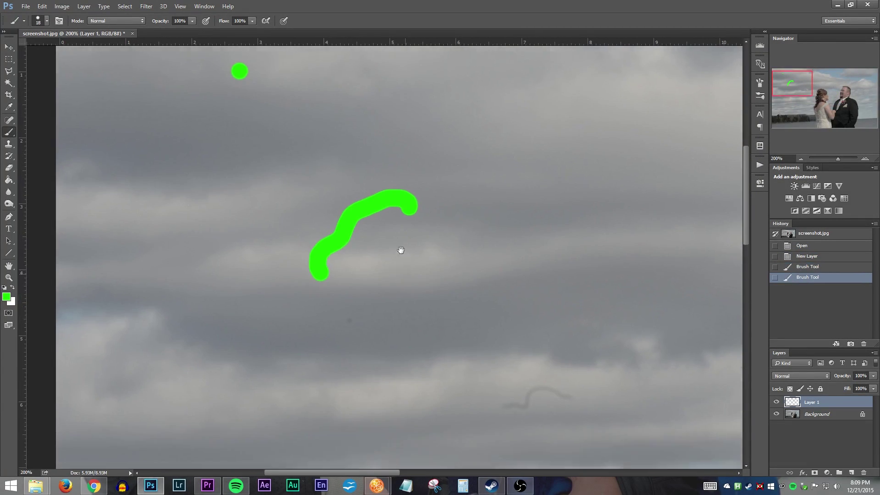
click(342, 251)
scroll(341, 252, down, 8)
scroll(342, 251, right, 14)
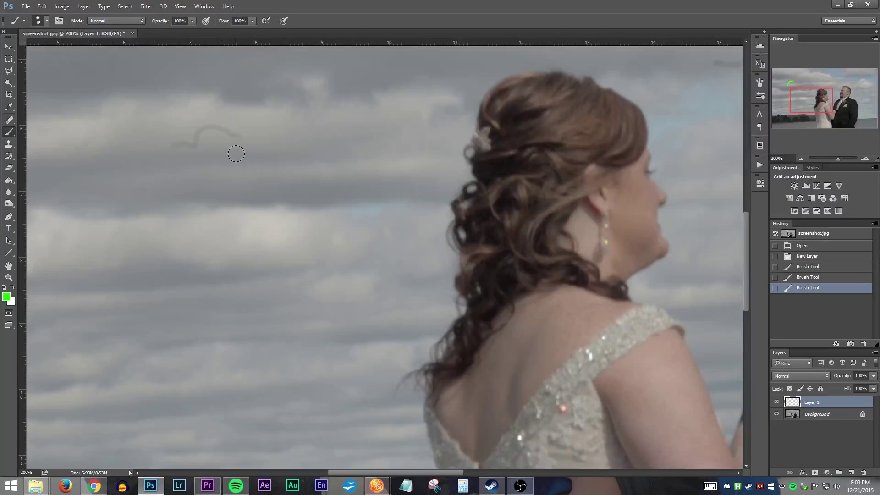
mouse_move(241, 137)
mouse_down()
mouse_move(206, 129)
mouse_move(176, 145)
mouse_up()
click(214, 126)
Paint green dots over further sky specks and a curved stroke over the hook-shaped mark.
scroll(370, 196, left, 10)
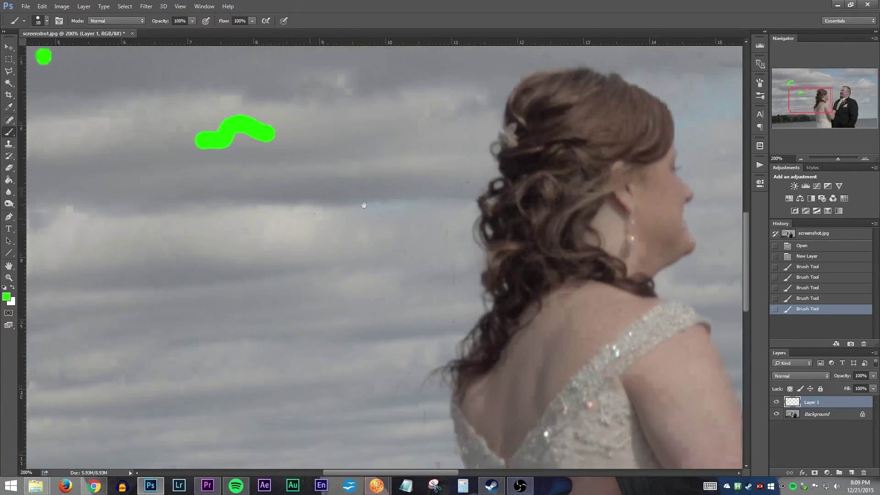
scroll(369, 196, down, 2)
click(286, 213)
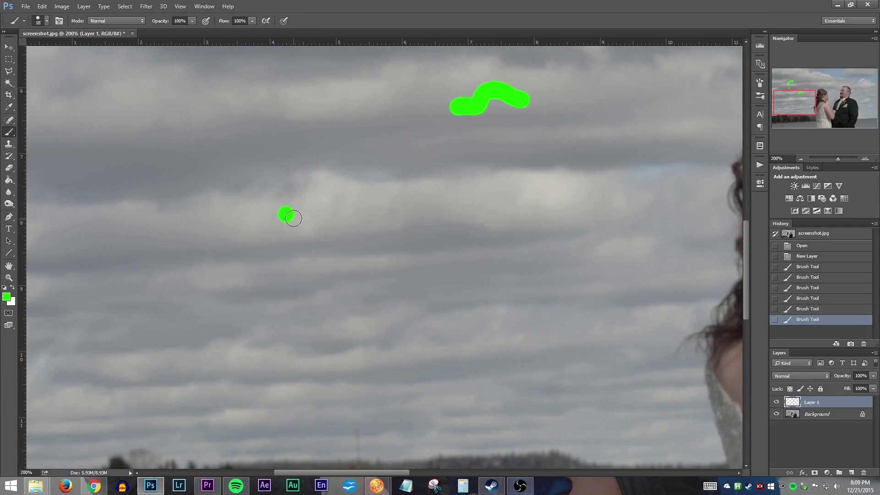
scroll(408, 208, down, 3)
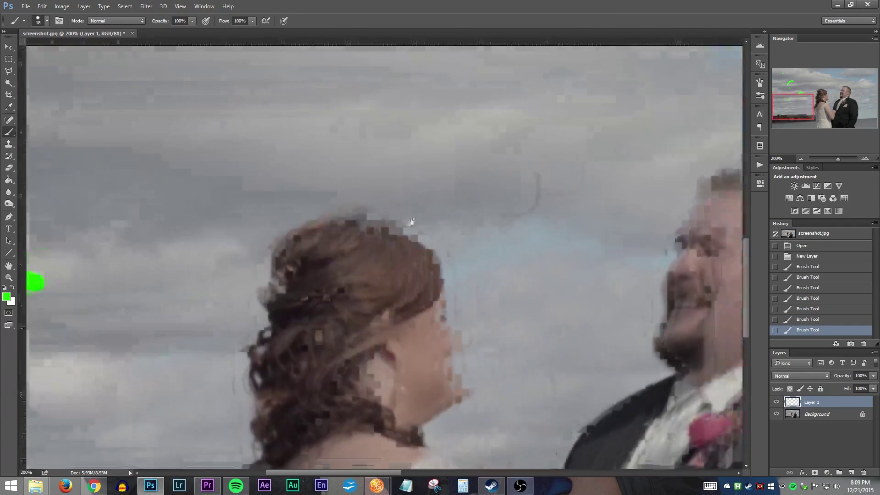
scroll(458, 266, up, 3)
click(214, 220)
scroll(403, 247, down, 1)
scroll(403, 247, right, 2)
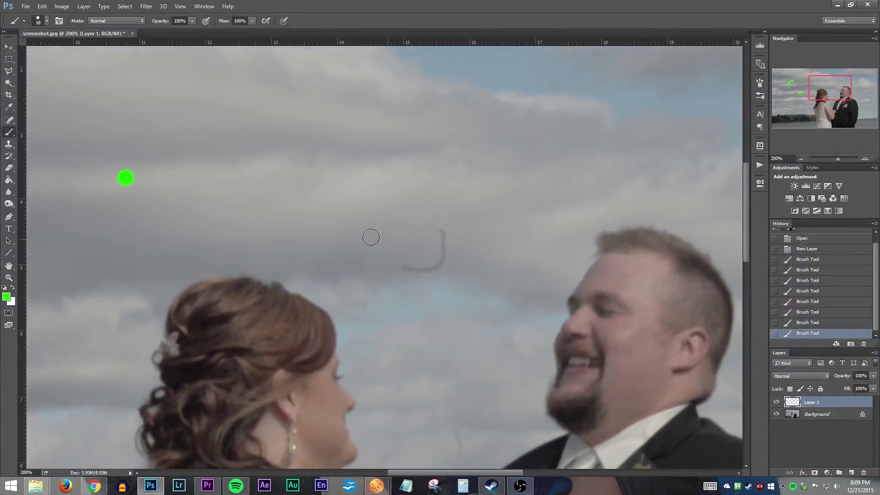
mouse_move(441, 243)
mouse_down()
mouse_move(426, 263)
mouse_move(398, 268)
mouse_up()
Zoom out to the whole photo and hide the Background layer so only green marks show.
scroll(465, 288, down, 2)
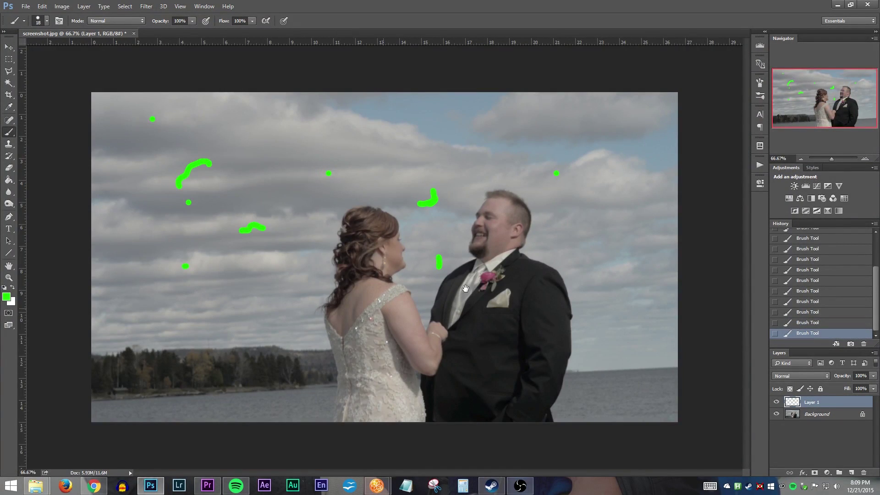
key(ctrl+plus)
key(ctrl+plus)
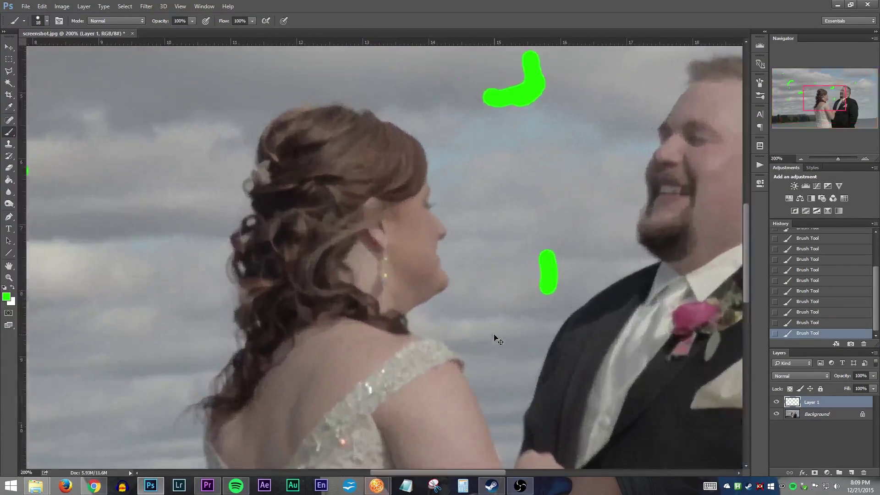
key(ctrl+minus)
key(ctrl+minus)
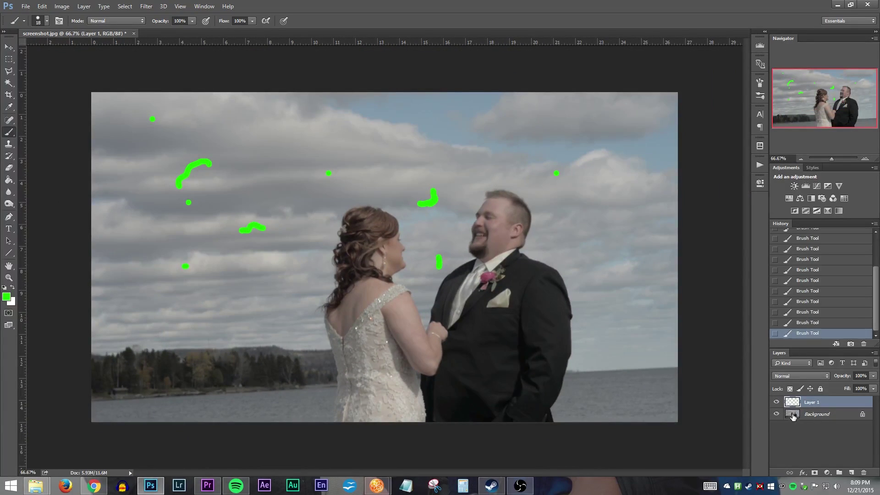
click(776, 414)
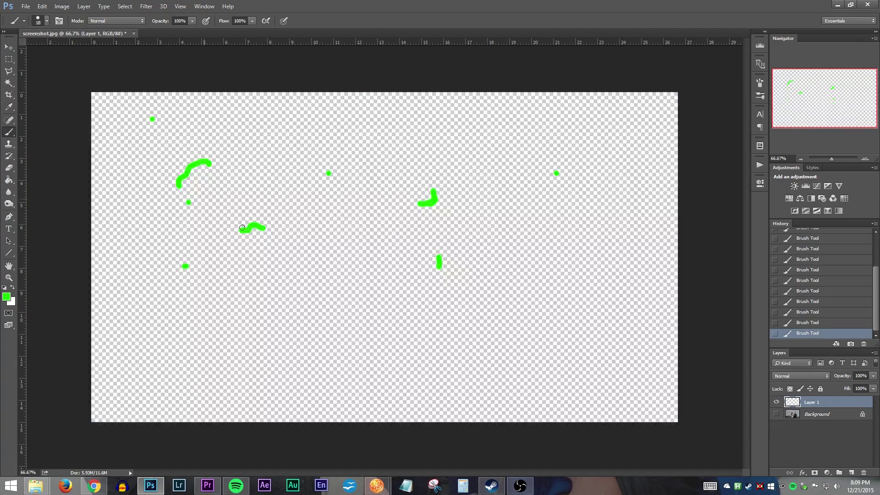
Save the green marks as a PNG named 'mask' with default PNG options.
click(61, 6)
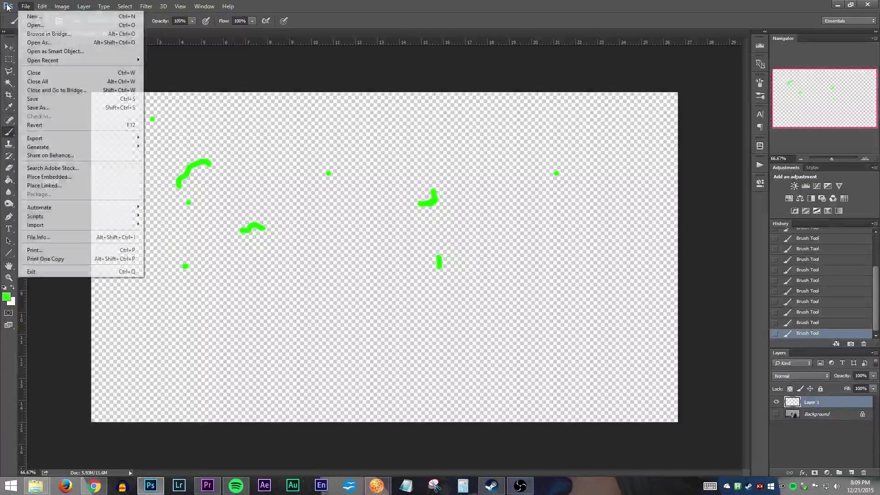
click(39, 107)
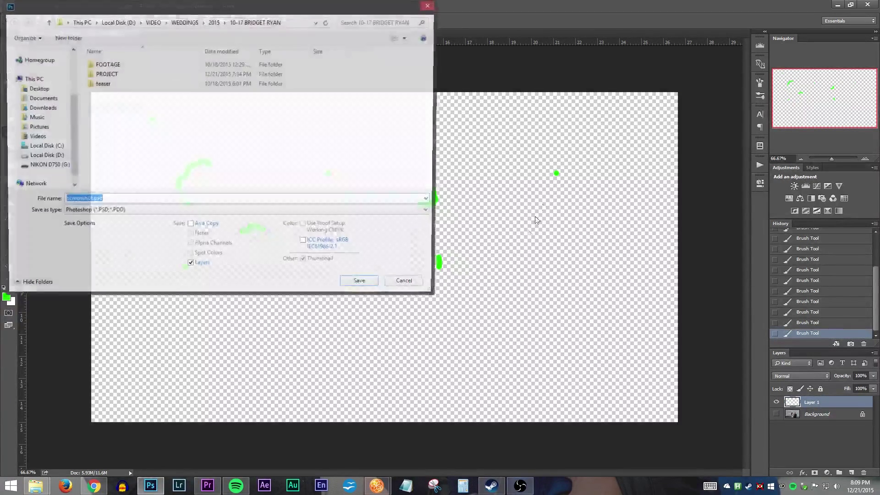
click(116, 212)
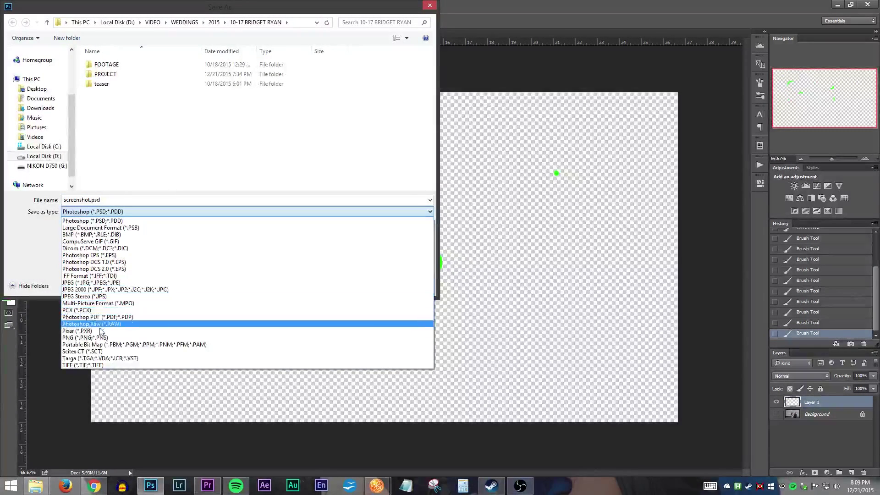
click(89, 338)
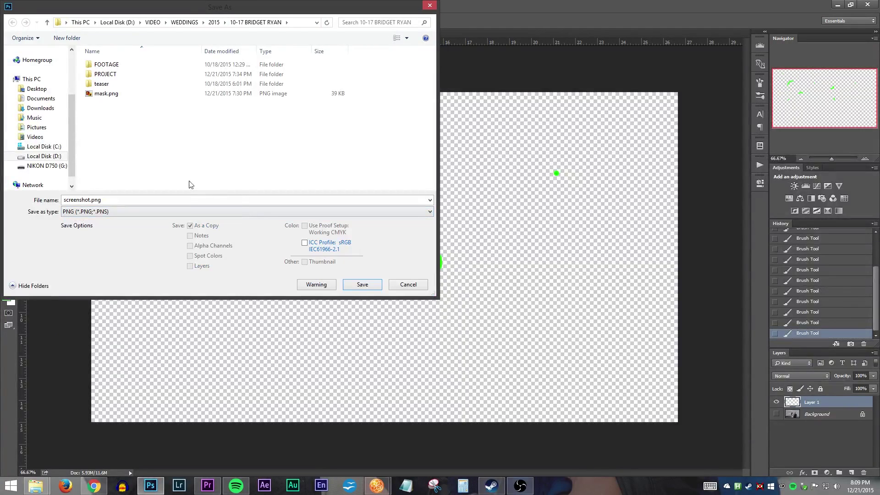
drag(208, 8, 424, 91)
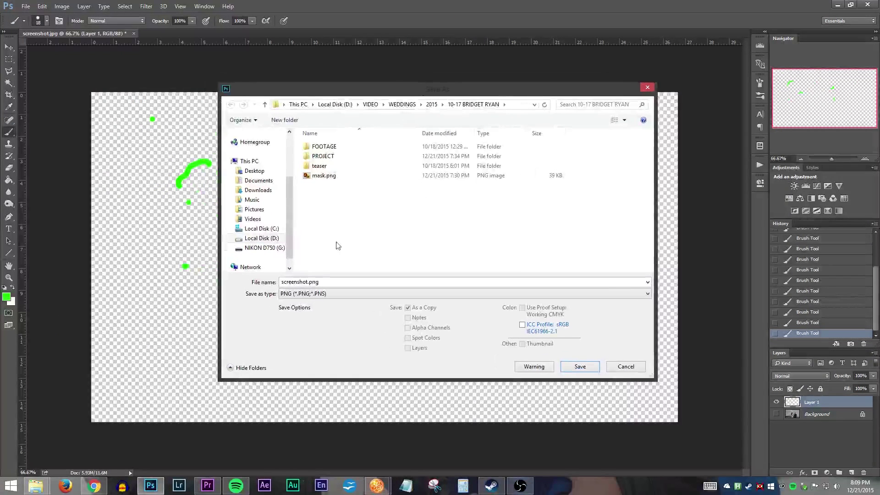
double_click(311, 280)
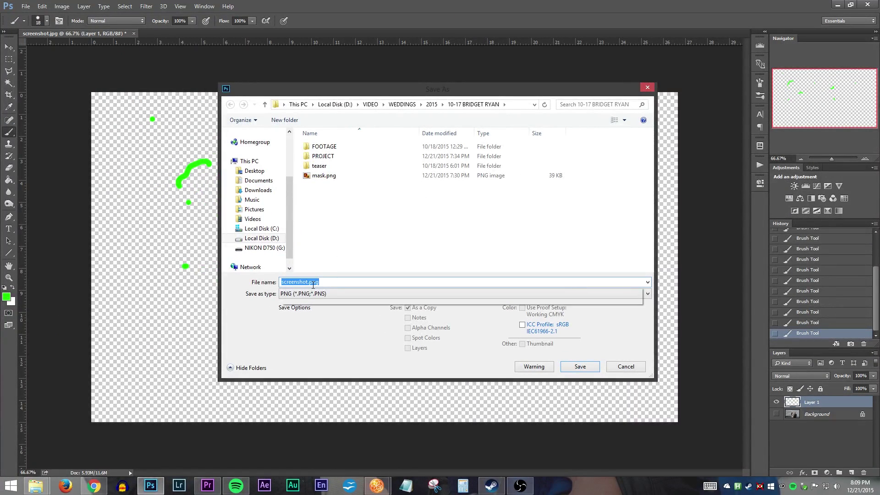
text(mask 1)
key(Return)
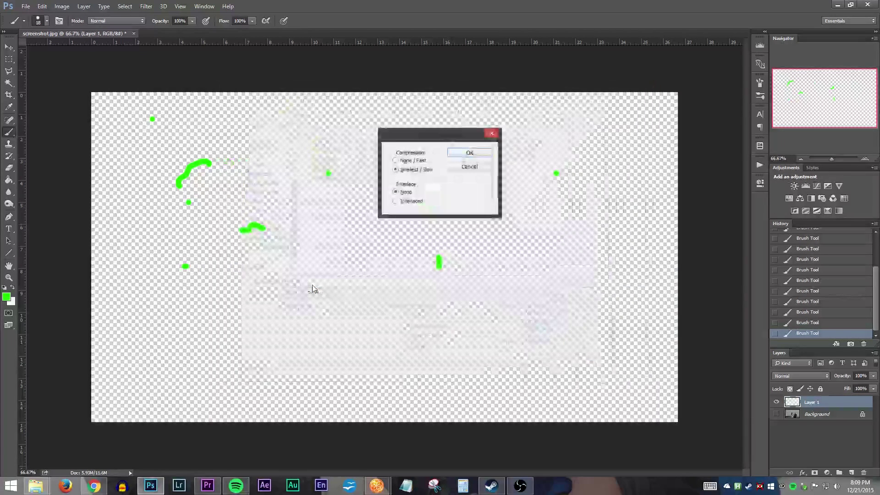
key(Return)
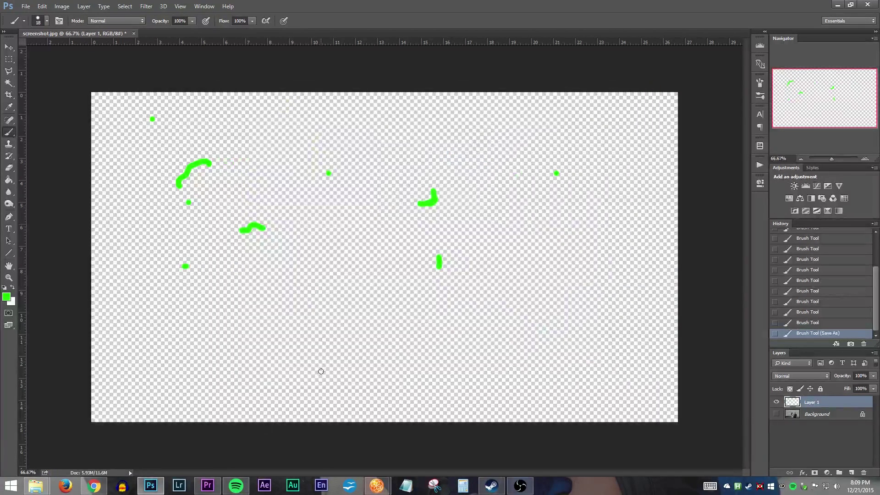
Import mask 1.png from the wedding folder into the Premiere Project panel.
click(208, 485)
mouse_move(35, 487)
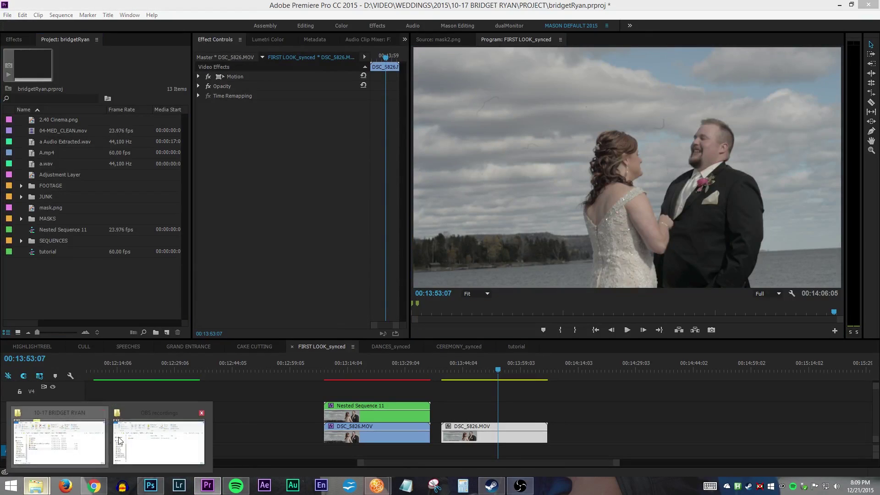
click(159, 437)
click(27, 464)
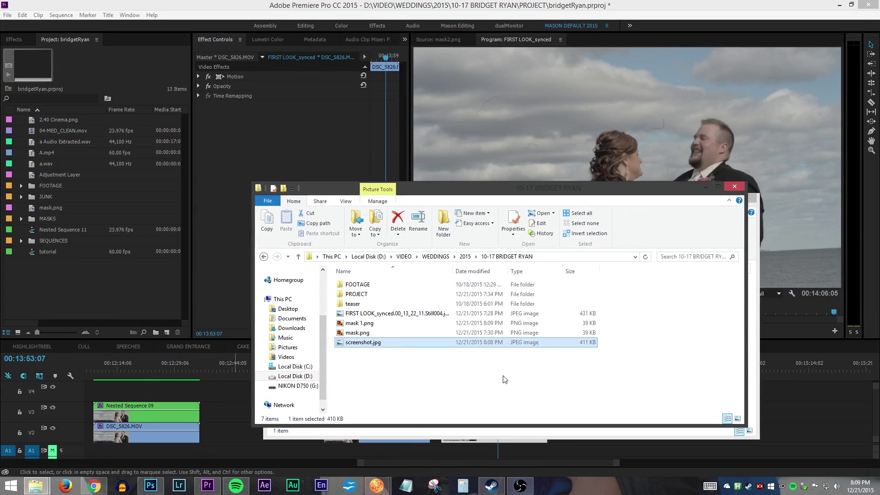
click(365, 323)
drag(365, 323, 27, 282)
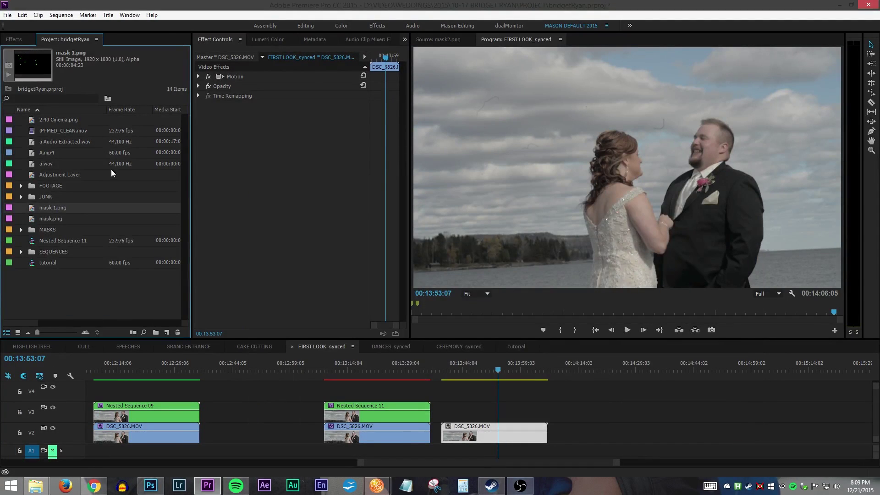
Place mask 1.png on V3 over the clip, then move both clips up one track.
drag(526, 328, 547, 413)
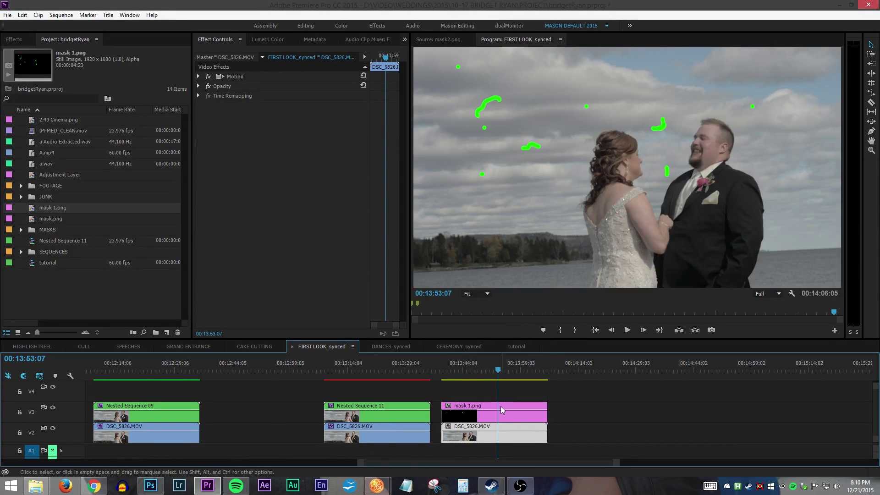
key(equal)
key(equal)
drag(363, 367, 603, 380)
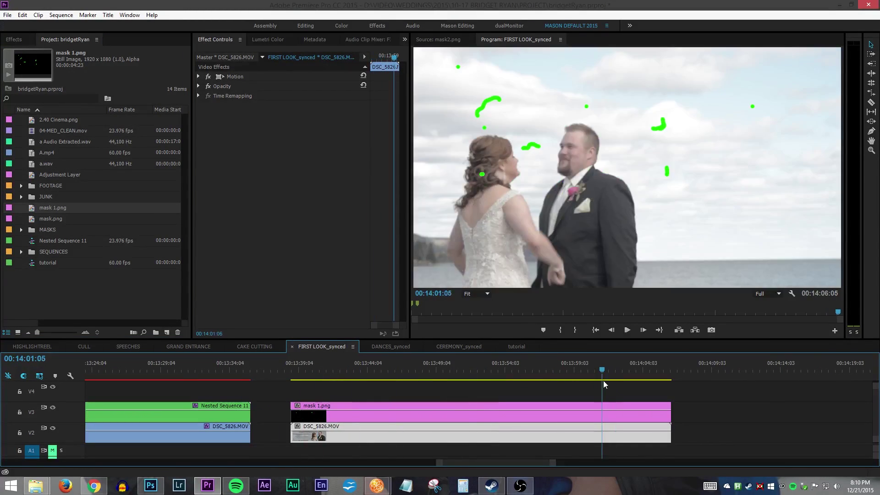
drag(721, 428, 623, 393)
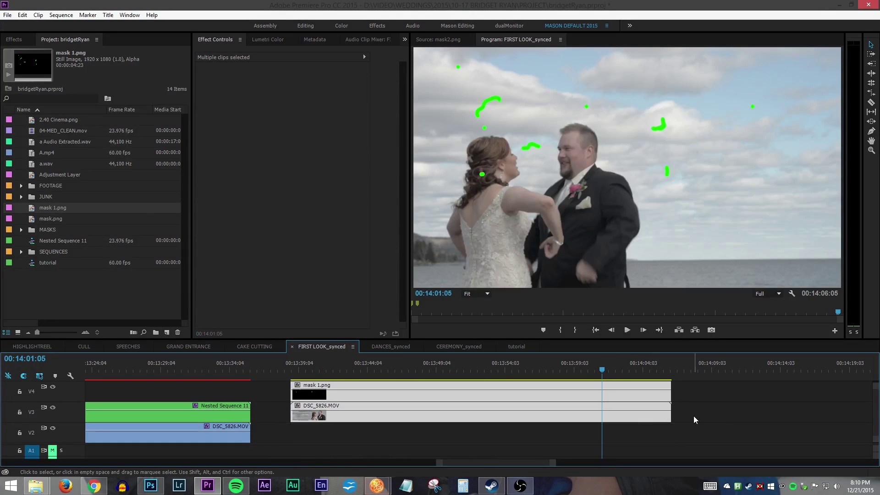
Alt-drag the V3 DSC_5826.MOV clip down to V2 as a duplicate, then reselect the V3 clip.
click(693, 419)
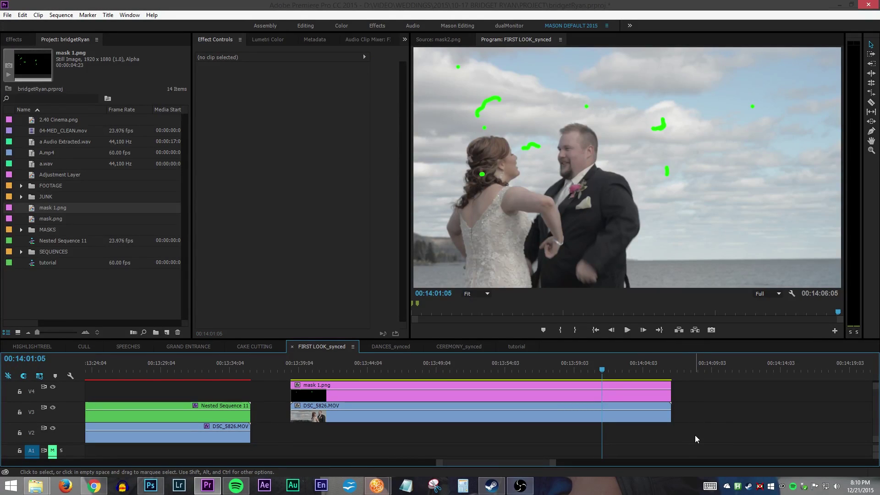
click(547, 419)
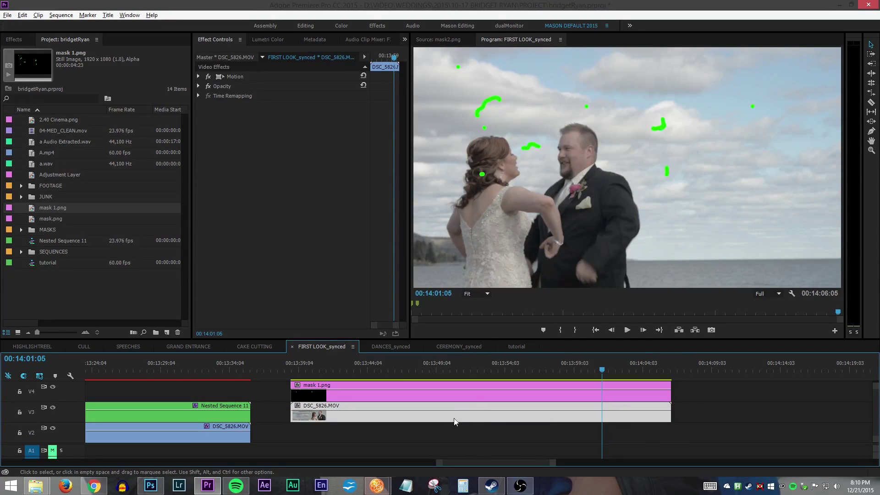
drag(455, 421, 455, 441)
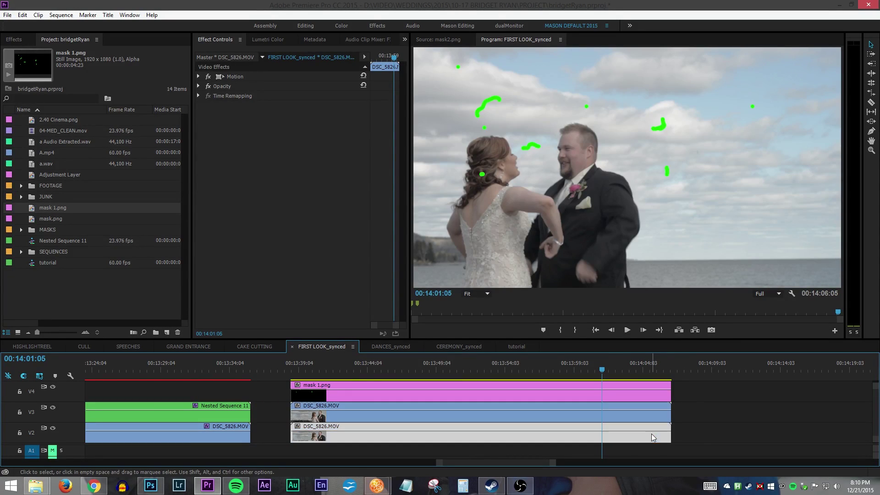
key(ctrl+z)
drag(700, 408, 637, 390)
drag(267, 396, 316, 399)
click(322, 415)
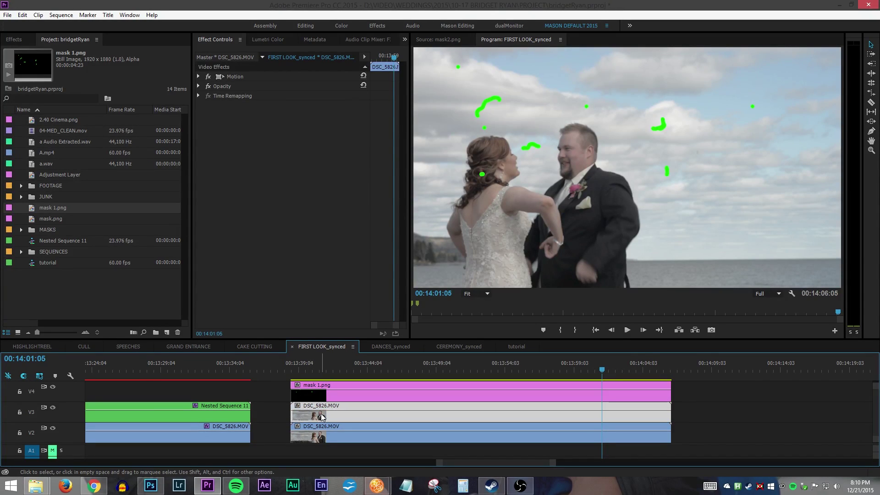
Nest mask 1.png and the upper DSC_5826.MOV clip into Nested Sequence 12, then select it.
shift+click(336, 393)
right_click(337, 393)
right_click(320, 397)
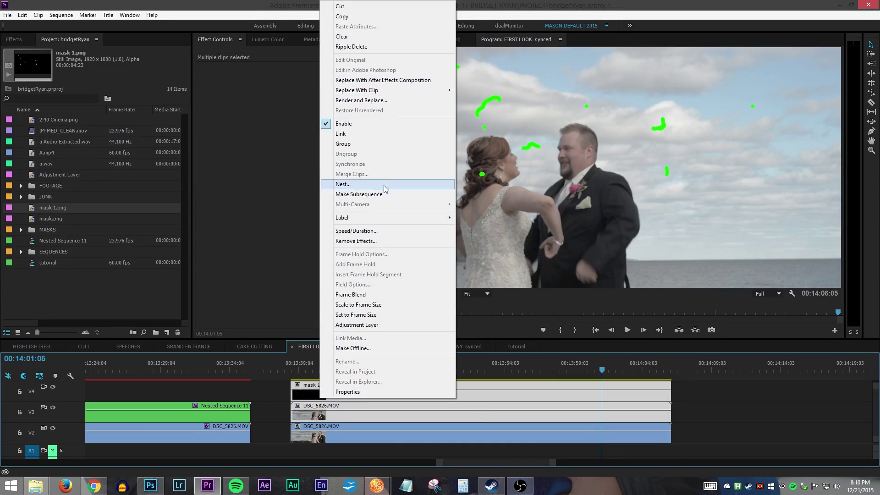
click(360, 183)
click(417, 252)
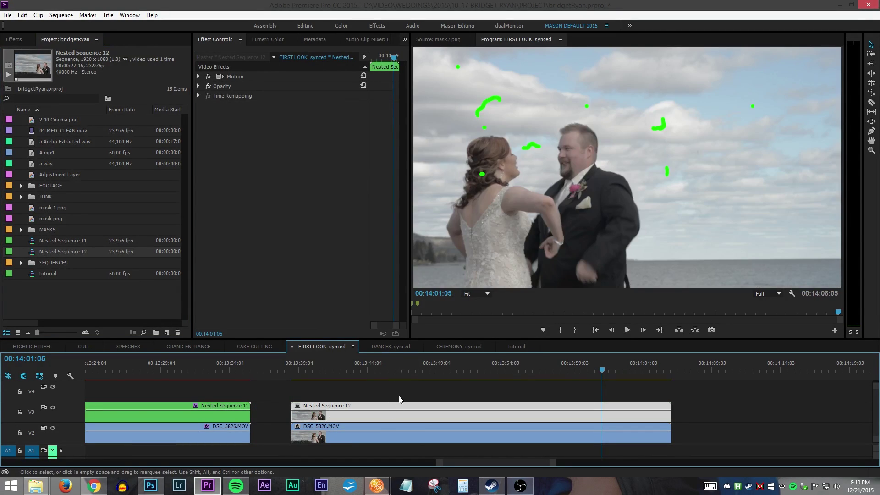
click(403, 397)
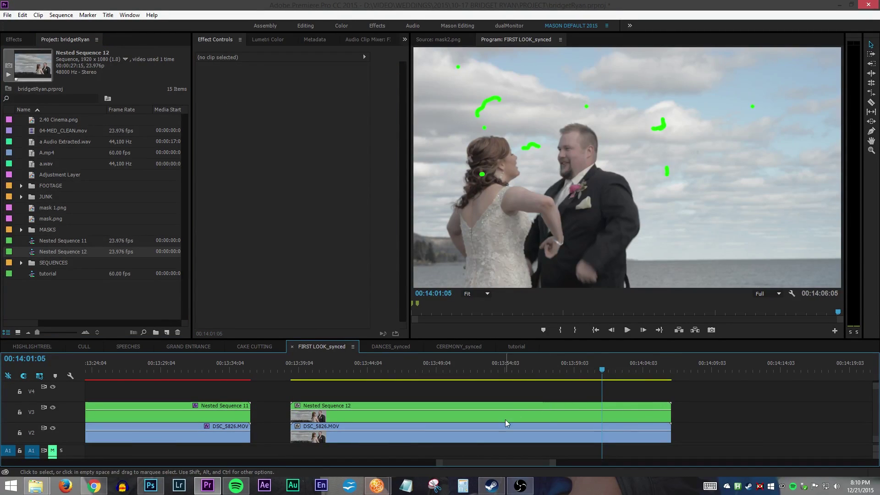
click(331, 415)
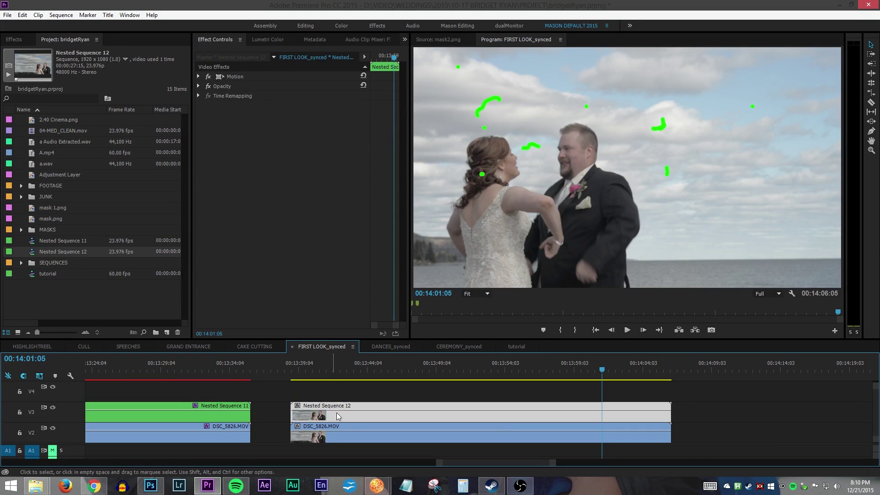
Turn off V3 output and apply Dust & Scratches, found by searching 'dust', to the V2 clip.
click(53, 407)
click(307, 439)
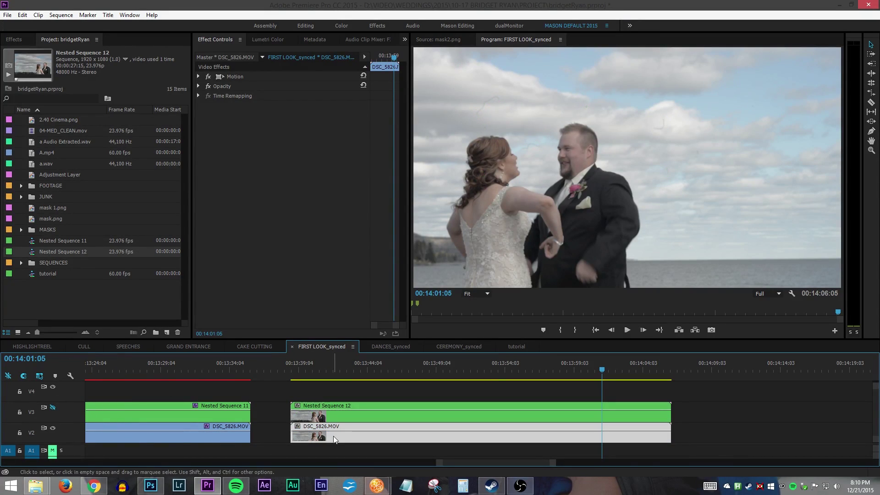
click(62, 305)
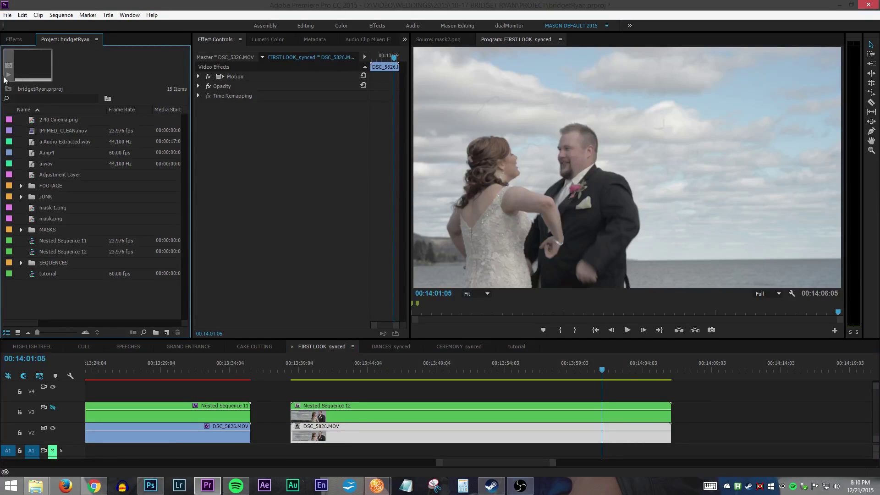
click(20, 42)
click(34, 51)
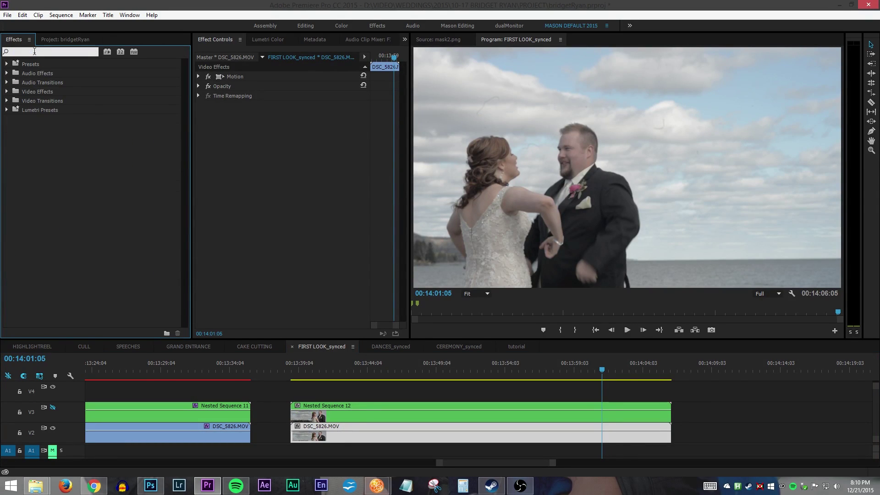
text(dust)
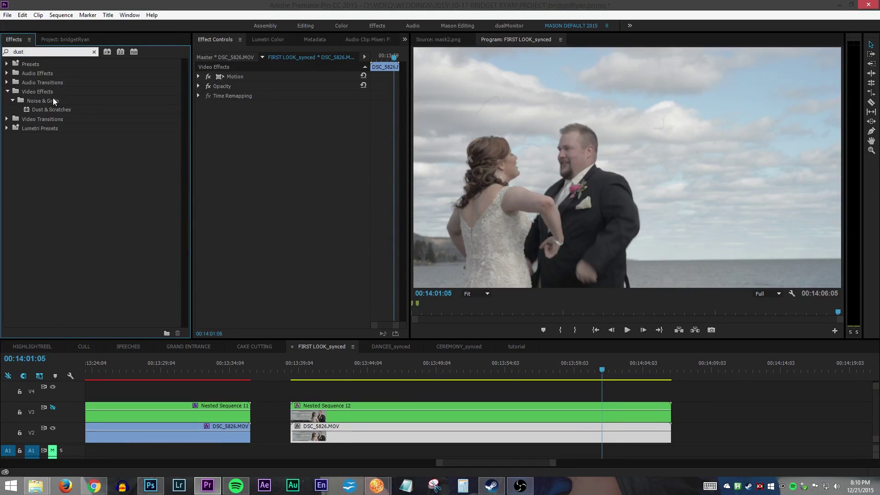
drag(75, 111, 403, 435)
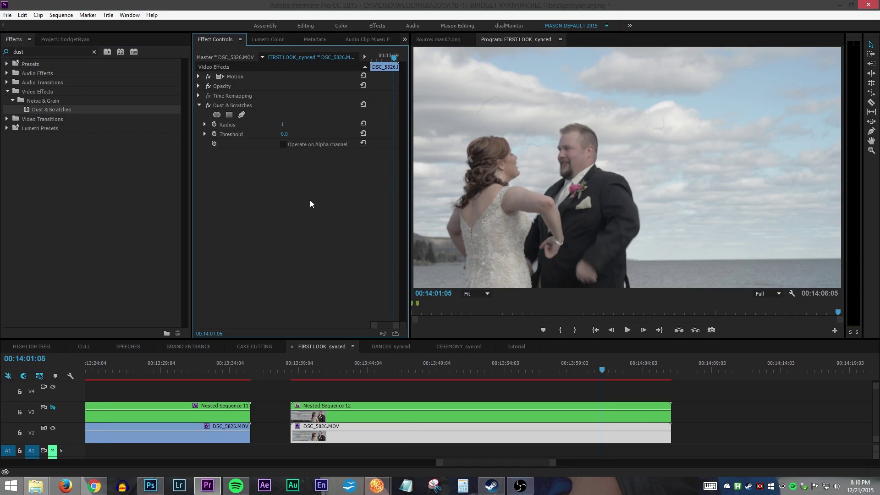
View the sky at 100% and set the Dust & Scratches Radius to 10.
click(476, 293)
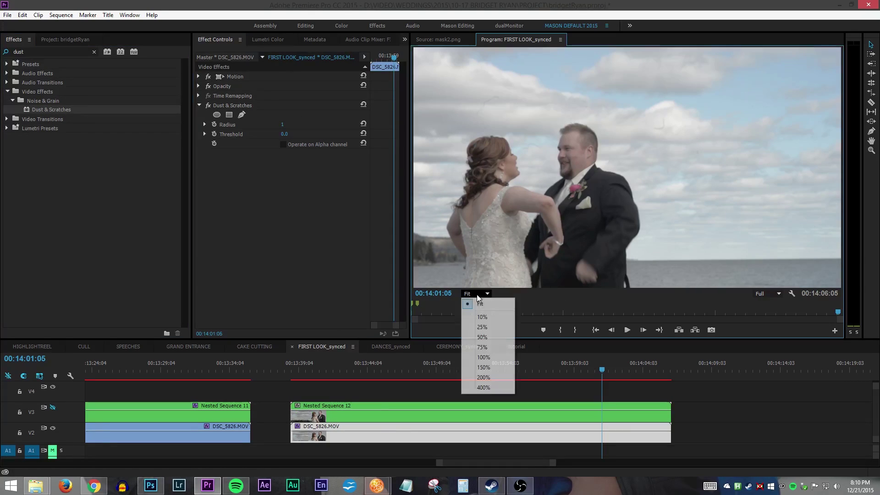
click(479, 359)
drag(576, 287, 520, 283)
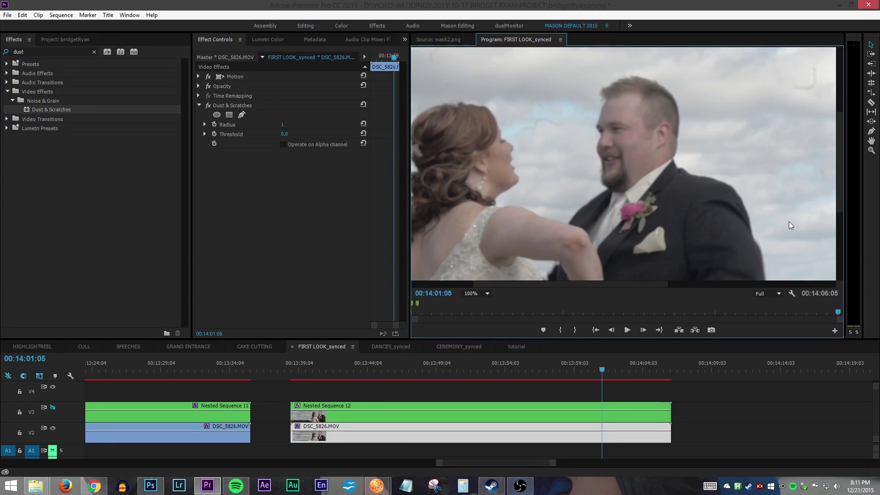
drag(839, 206, 840, 166)
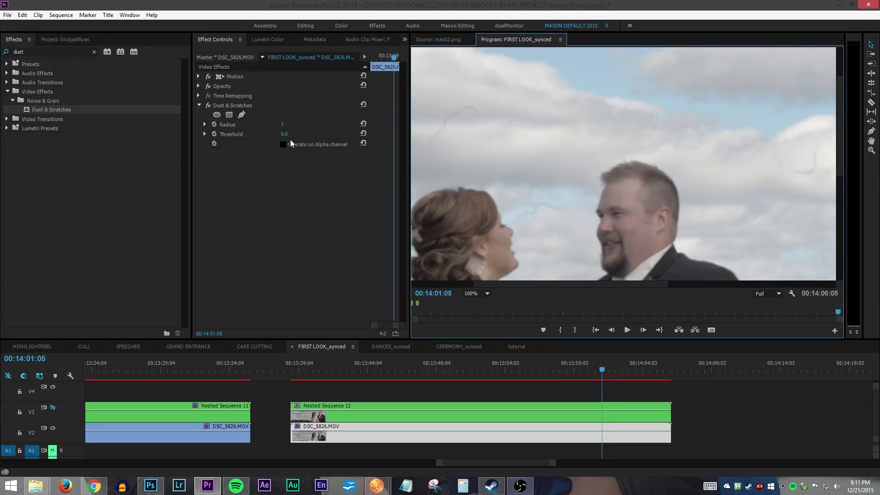
click(288, 128)
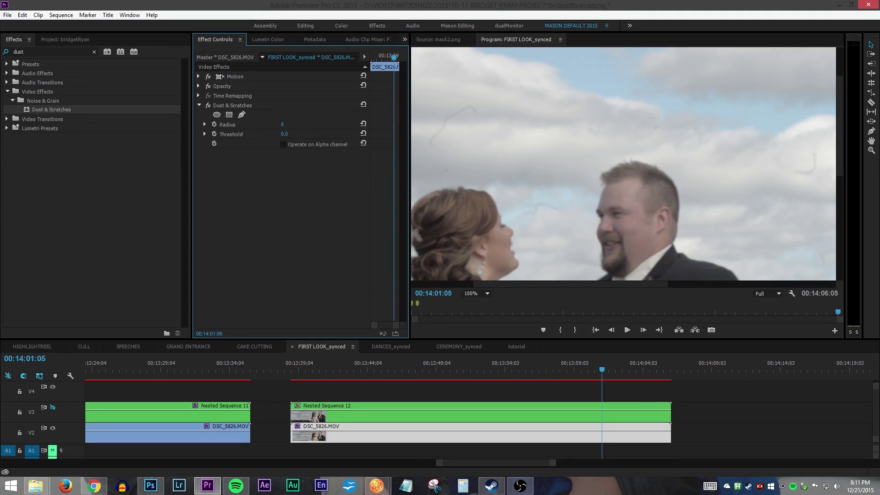
drag(288, 128, 289, 127)
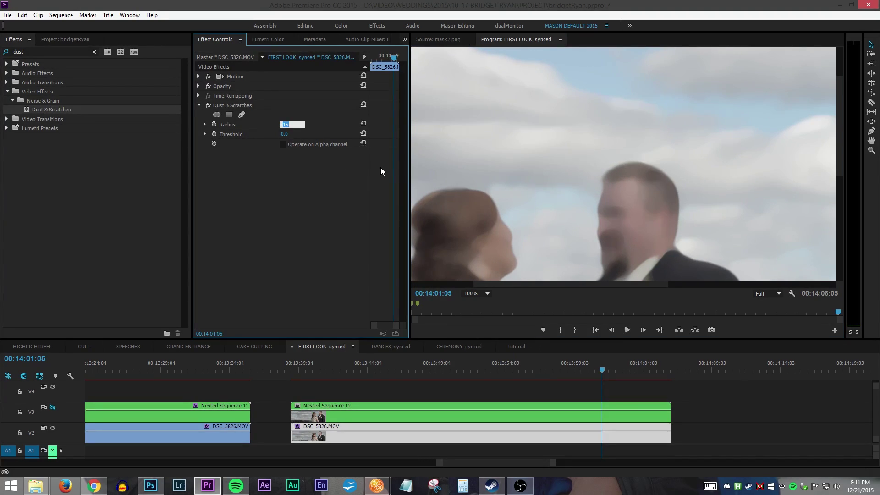
text(10)
key(Return)
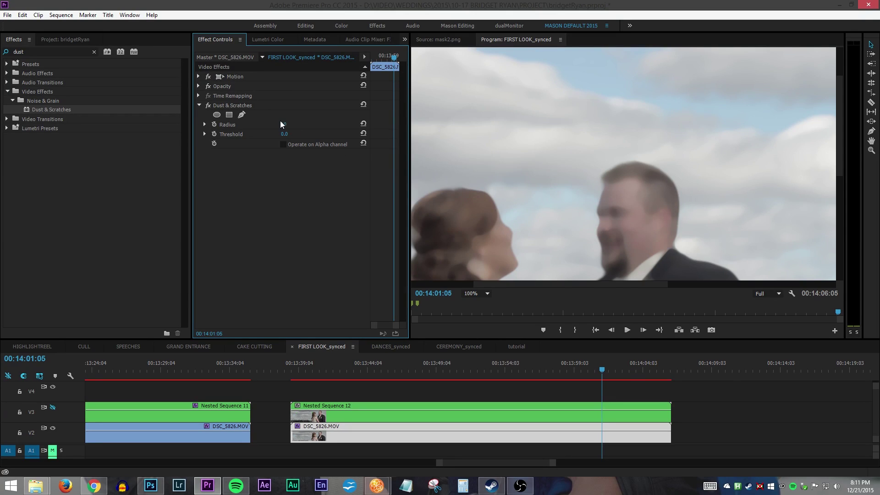
Try Radius values of 5, 10 and 7 to compare the dust blur.
click(285, 124)
text(5)
key(Return)
click(293, 125)
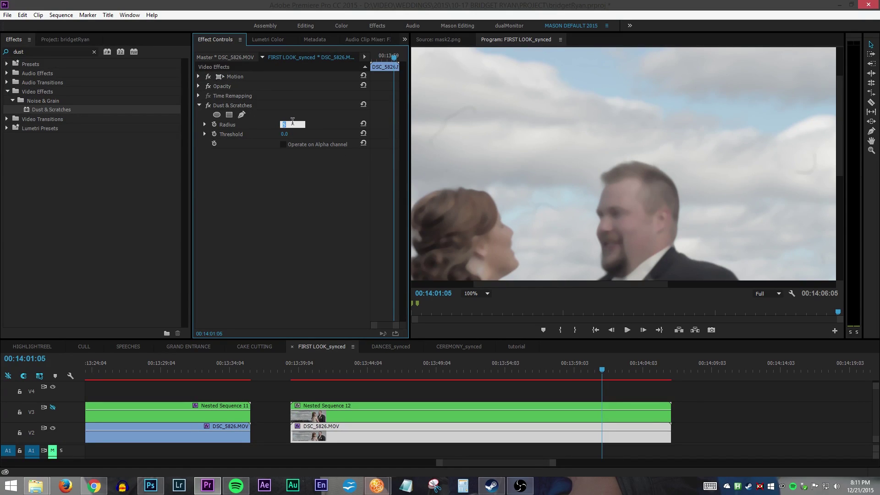
text(10)
key(Return)
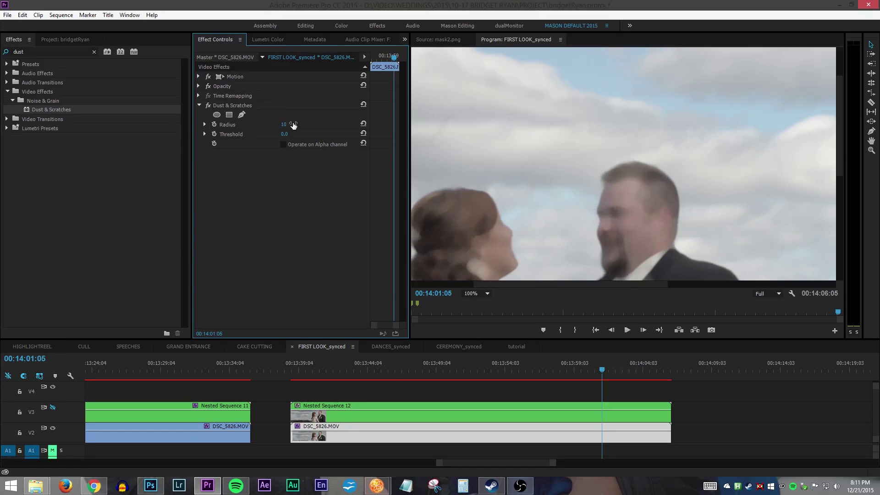
click(293, 125)
text(7)
key(Return)
Step the Radius through 8, 9 and back to 10.
click(292, 123)
text(8)
key(Return)
click(293, 123)
text(9)
key(Return)
click(291, 122)
text(10)
key(Return)
Return the preview to Fit, settle the Radius at 9 and collapse the effect.
click(477, 294)
click(477, 304)
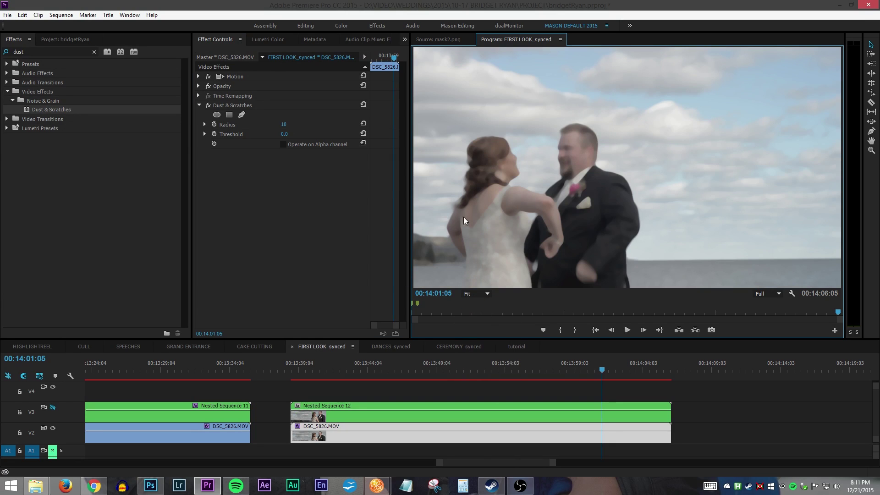
click(311, 193)
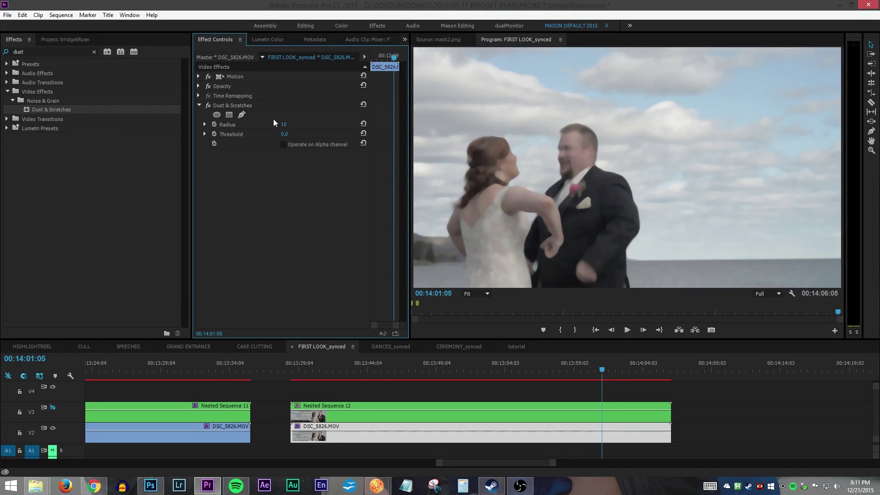
click(284, 123)
key(Return)
click(199, 105)
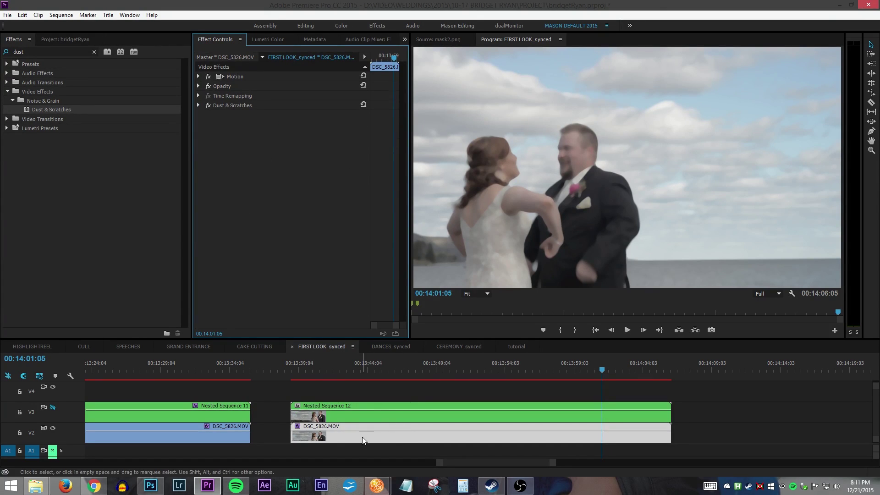
Show the nested mask track, select Nested Sequence 12, and scrub to 00:13:47:20.
click(54, 427)
click(53, 407)
click(317, 416)
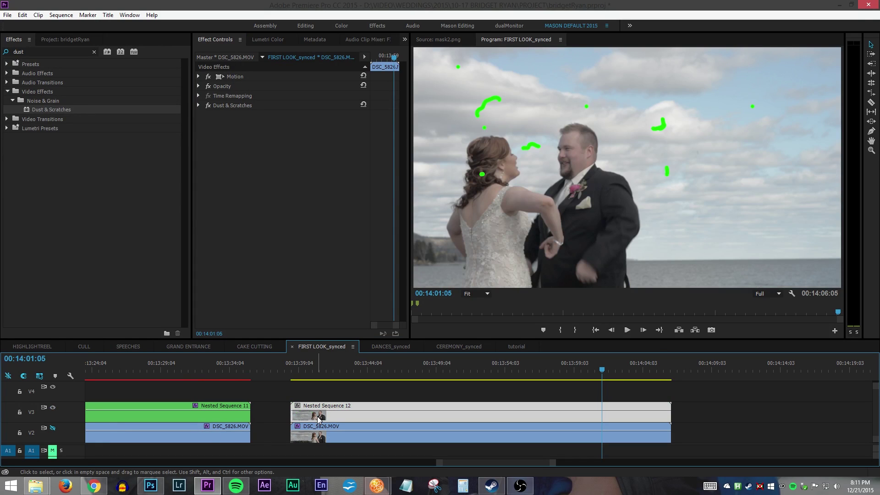
click(402, 370)
drag(404, 371, 419, 373)
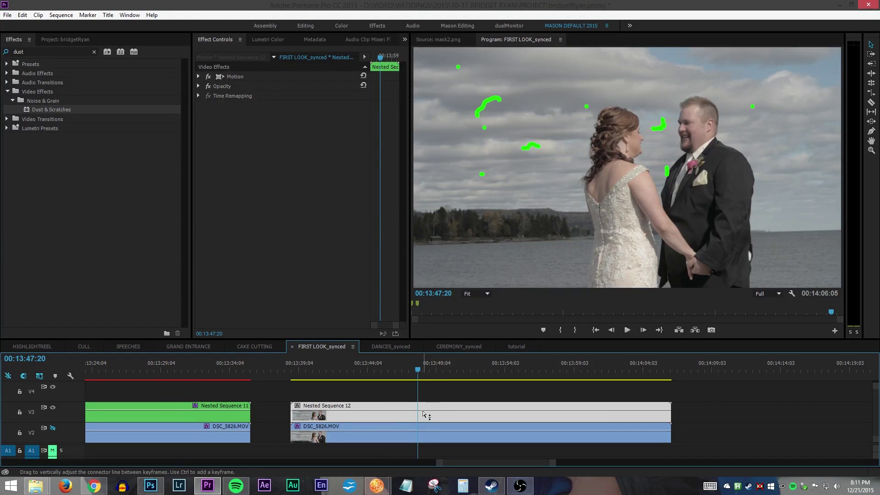
Compare against the blurred DSC_5826.MOV on V2, then make the mask visible and reselect Nested Sequence 12.
click(53, 428)
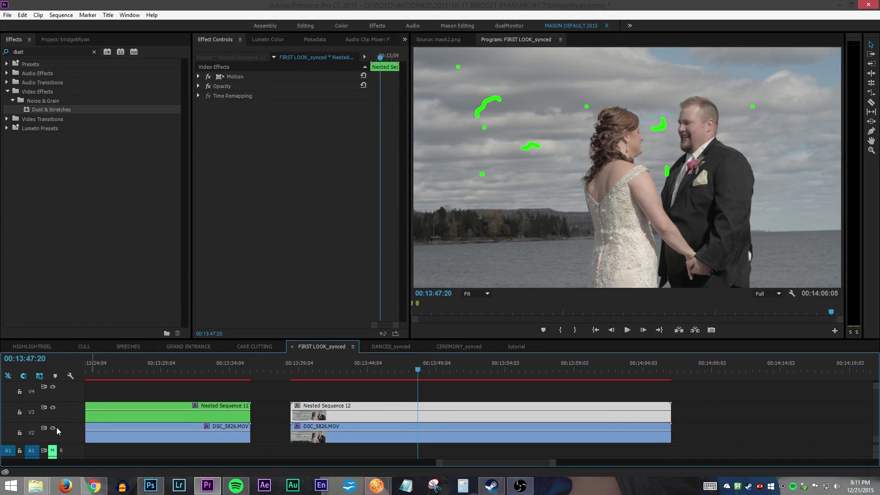
click(53, 407)
click(443, 435)
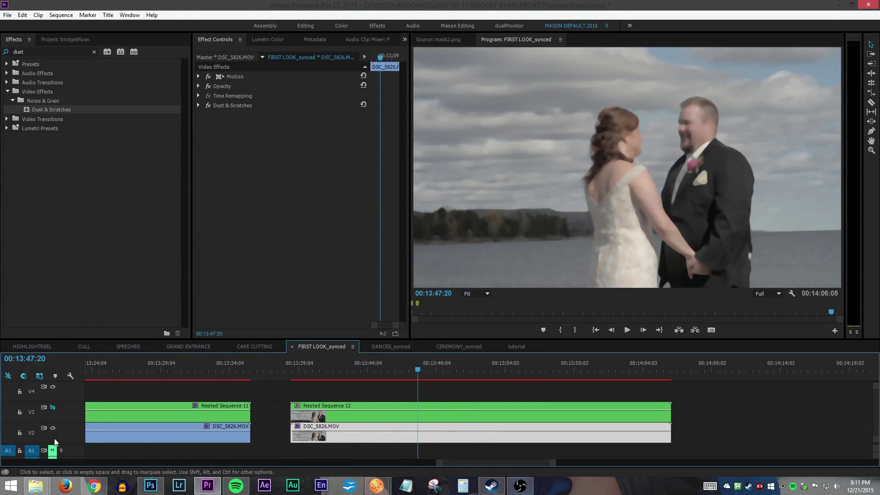
click(53, 408)
click(343, 411)
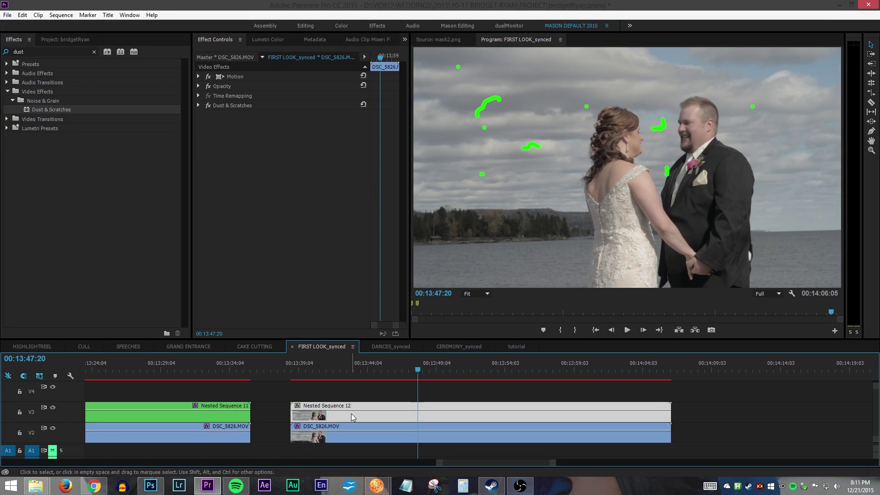
click(134, 246)
Apply Color Key to Nested Sequence 12 and sample a green mask stroke as key colour.
click(35, 51)
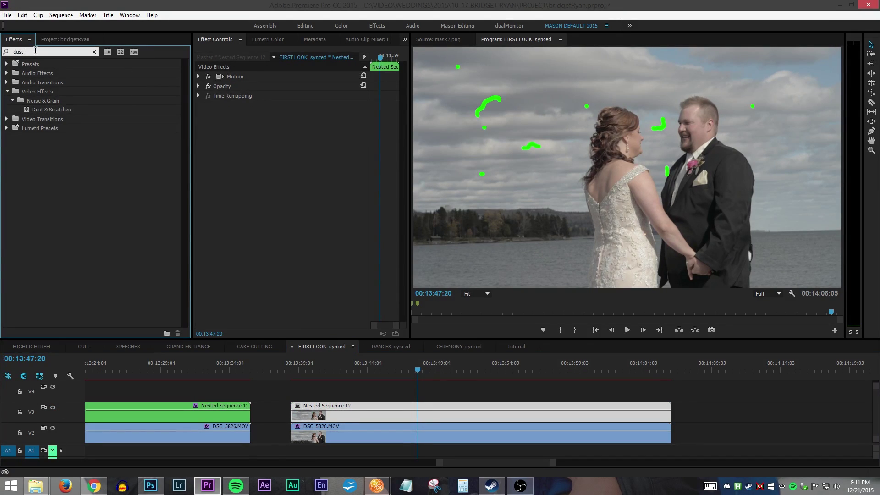
key(BackSpace)
text(color key)
drag(88, 112, 334, 166)
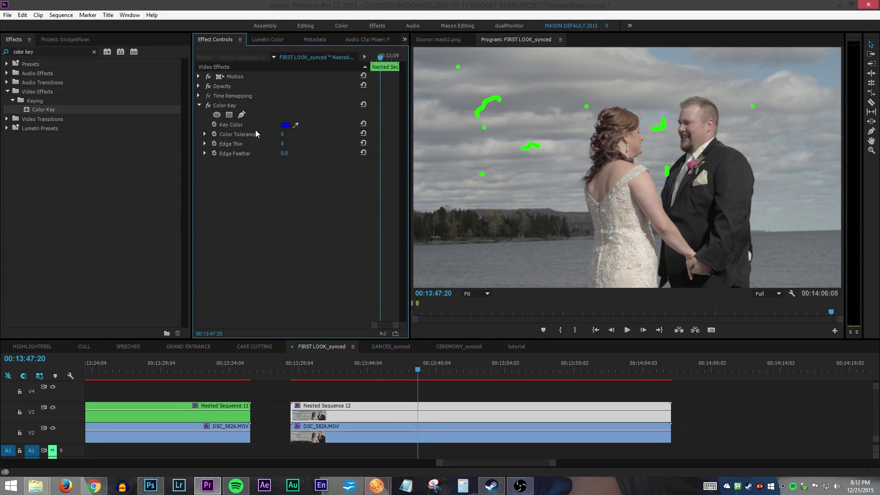
click(297, 124)
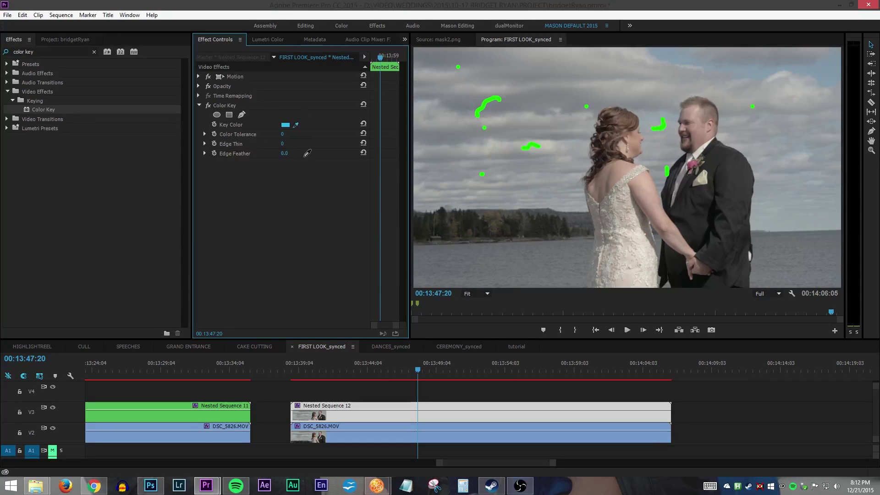
click(489, 99)
View the Program monitor at 100% and pan to inspect the keyed green strokes.
click(477, 293)
click(478, 358)
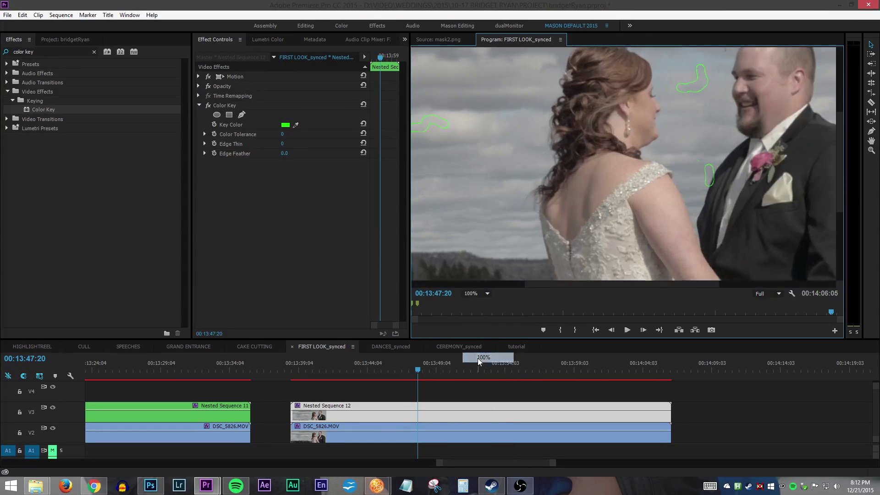
drag(525, 284, 471, 287)
drag(839, 194, 839, 169)
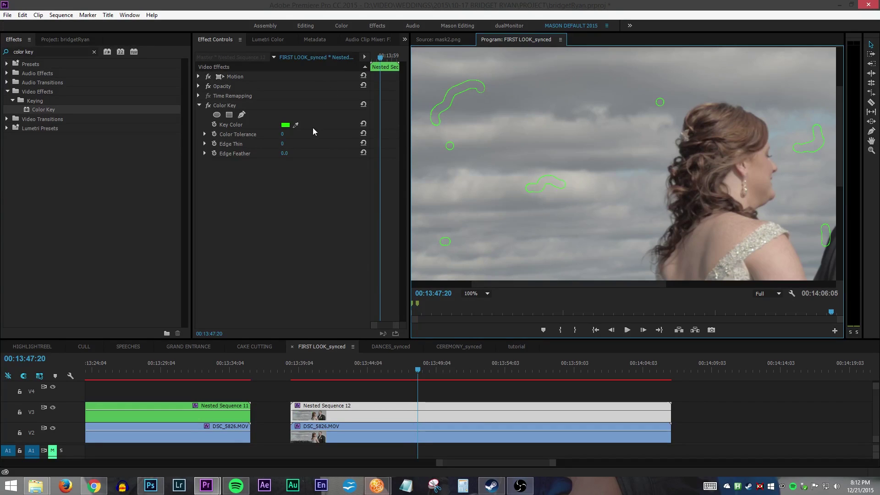
click(295, 124)
Set the Color Key's Edge Thin to 3 and pan the view to check the sky.
click(281, 144)
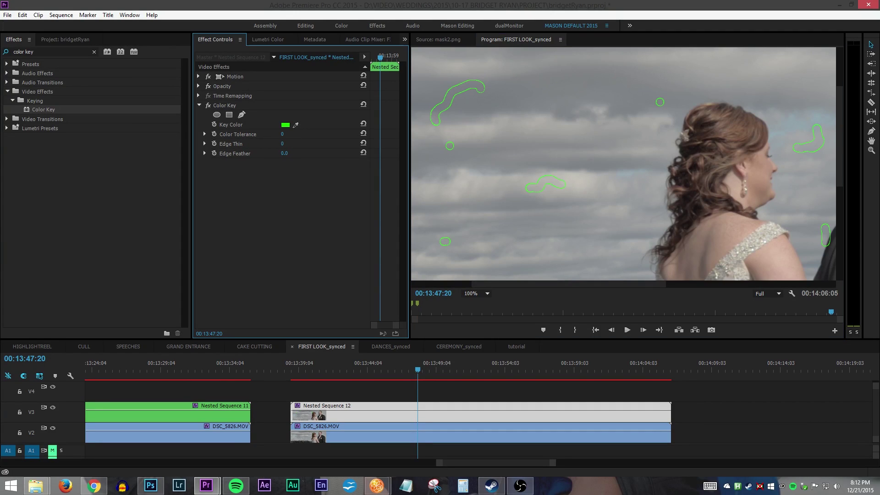
drag(282, 144, 284, 144)
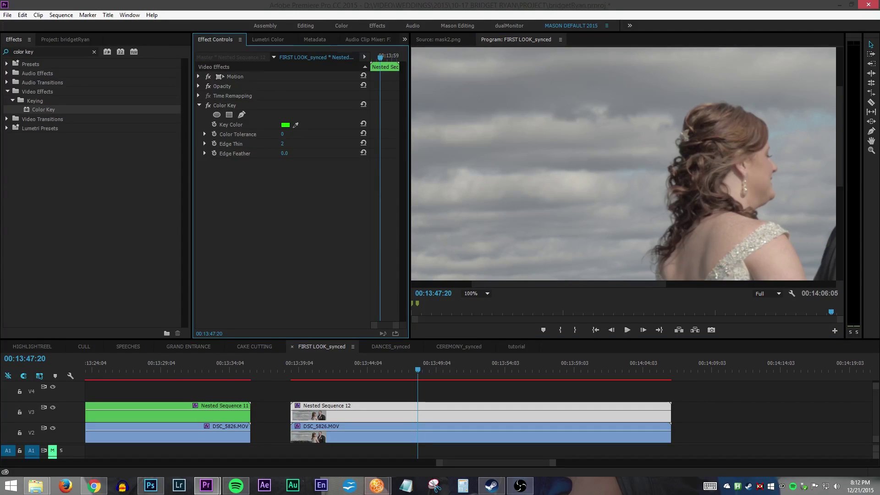
drag(284, 143, 282, 144)
drag(282, 144, 280, 144)
drag(595, 284, 784, 257)
mouse_move(837, 169)
mouse_down()
mouse_move(833, 260)
mouse_move(833, 154)
mouse_up()
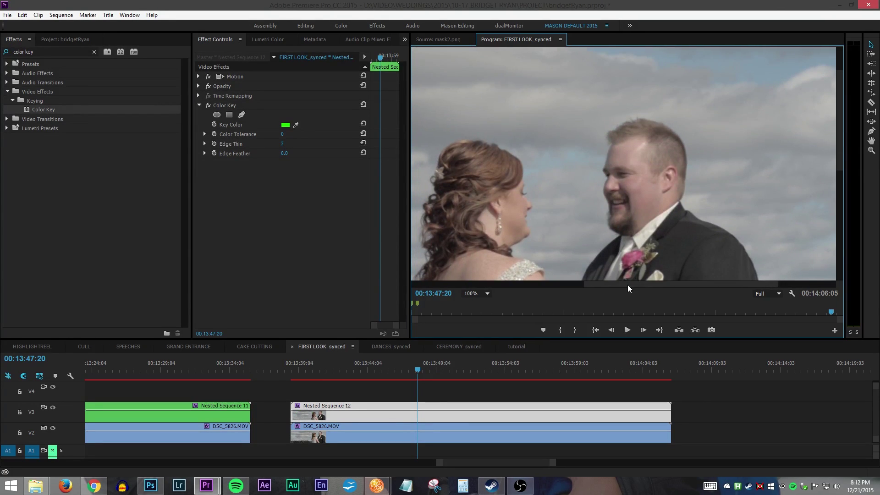
drag(627, 284, 525, 289)
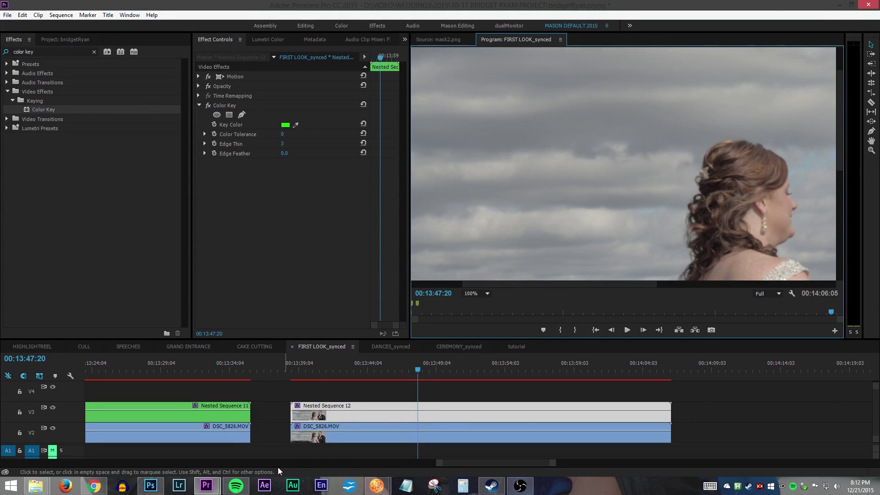
Select DSC_5826.MOV and toggle V2 output off and on to compare the result.
click(318, 437)
click(51, 427)
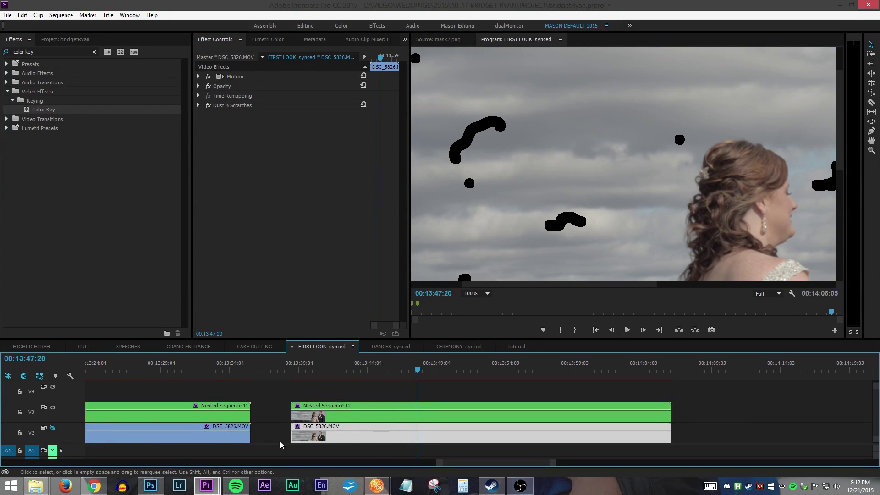
click(53, 428)
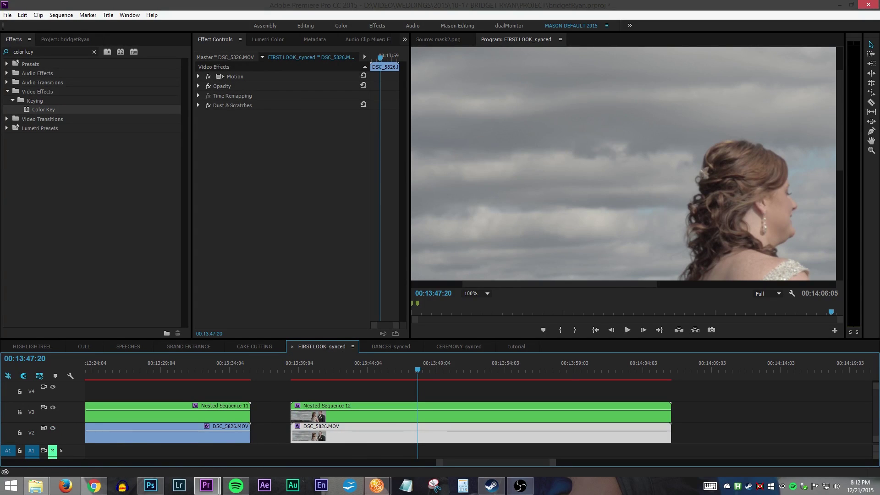
drag(841, 157, 833, 137)
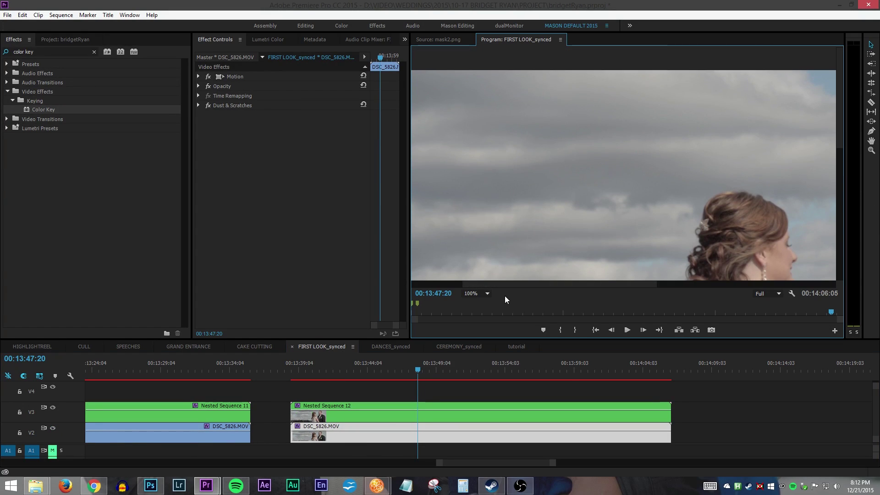
Fit the Program view and nest both stacked clips as Nested Sequence 13.
click(485, 294)
click(475, 303)
click(697, 405)
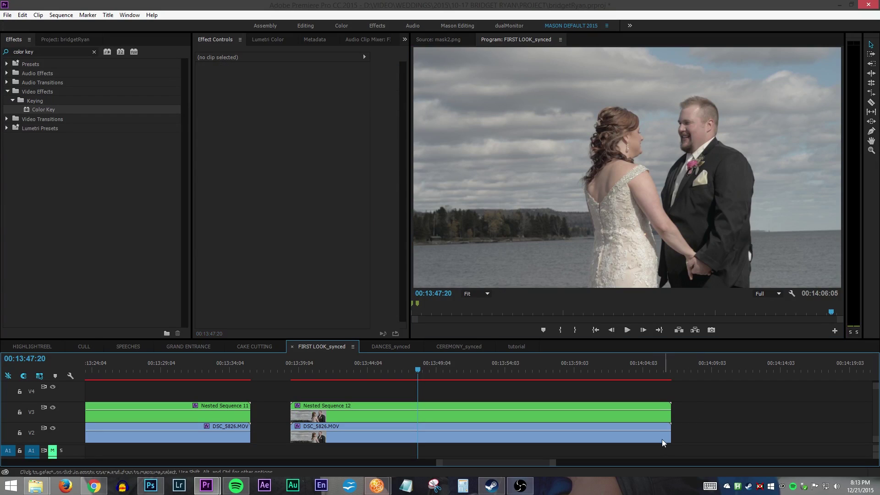
drag(697, 413, 586, 445)
right_click(562, 430)
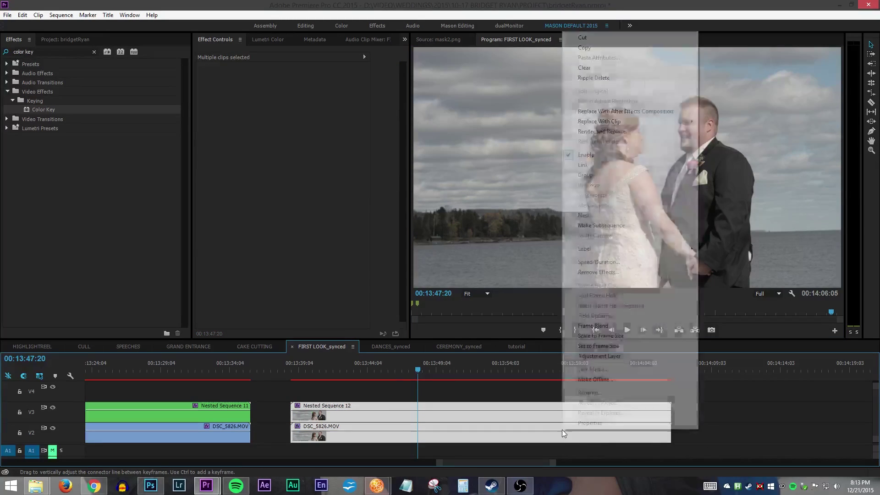
click(585, 215)
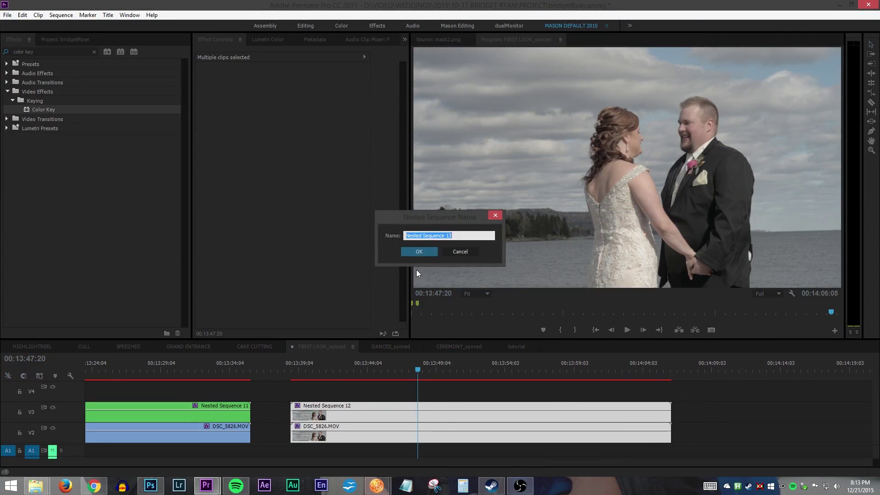
click(416, 249)
drag(412, 367, 473, 374)
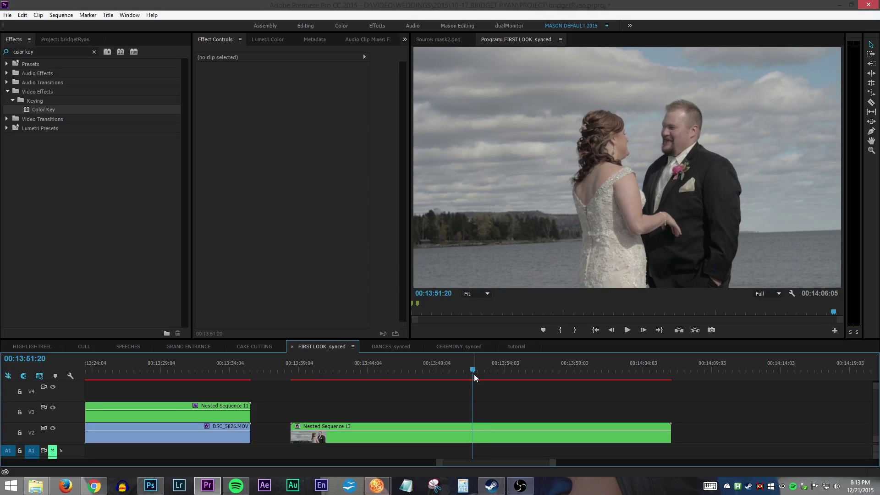
click(479, 294)
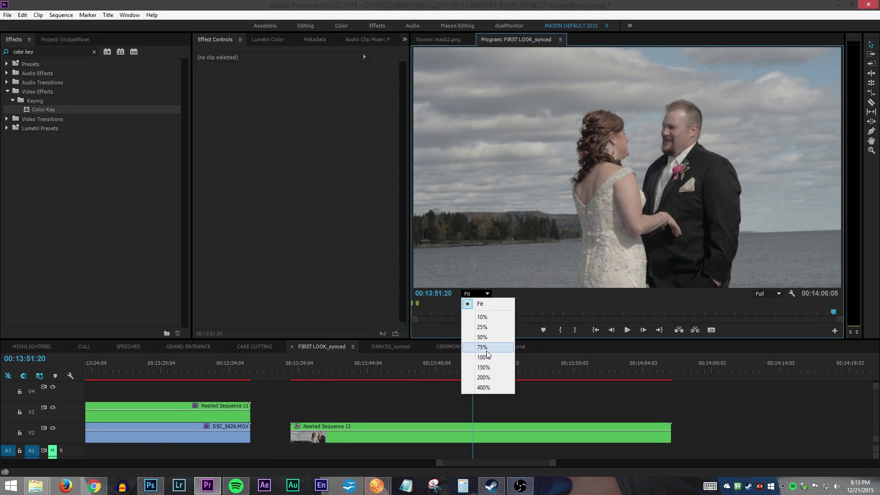
click(481, 358)
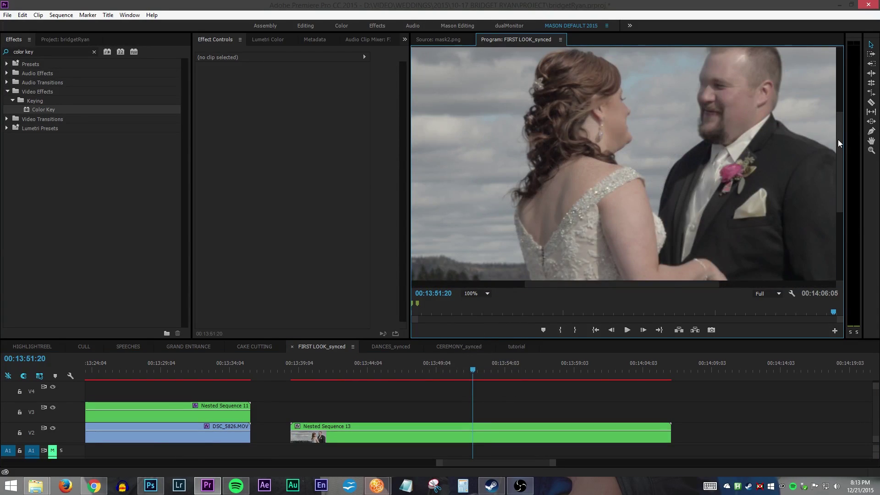
drag(837, 139, 835, 122)
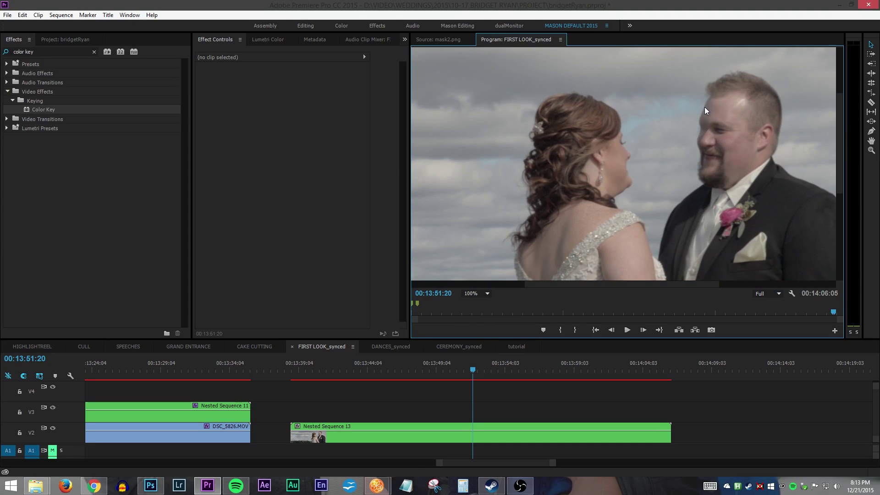
mouse_move(474, 370)
mouse_down()
mouse_move(463, 375)
mouse_move(481, 370)
mouse_up()
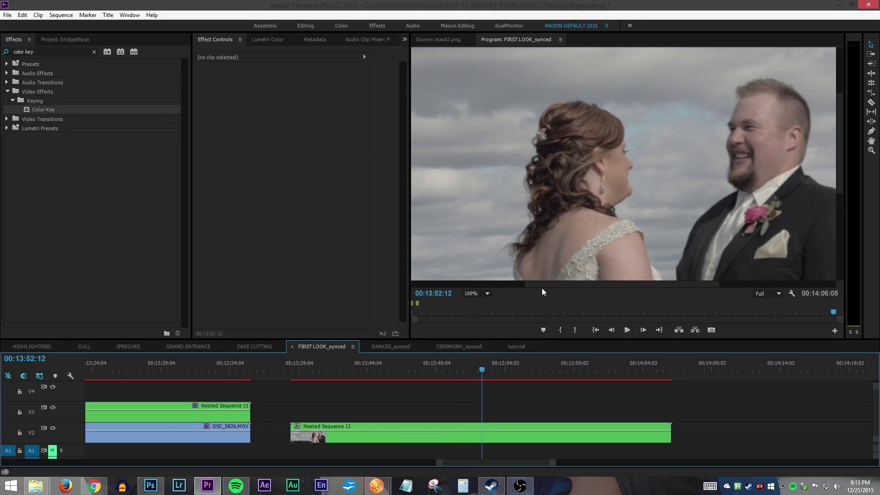
drag(541, 292, 472, 288)
click(841, 183)
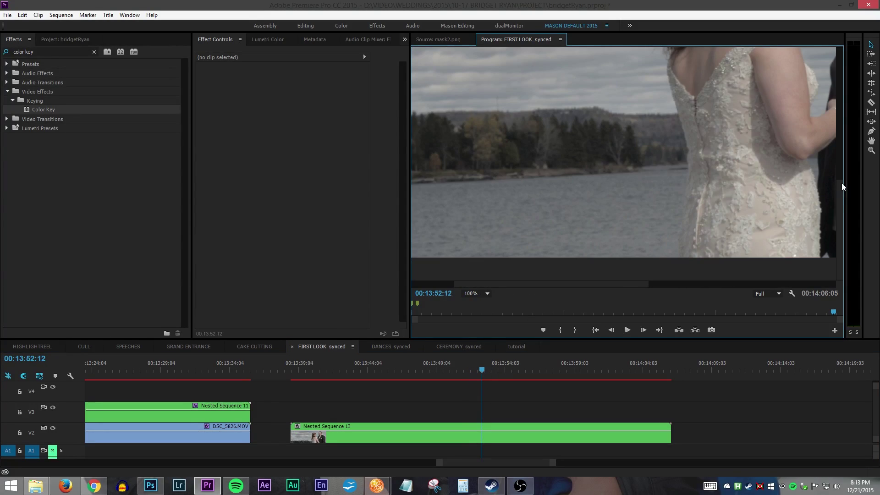
drag(839, 210, 835, 119)
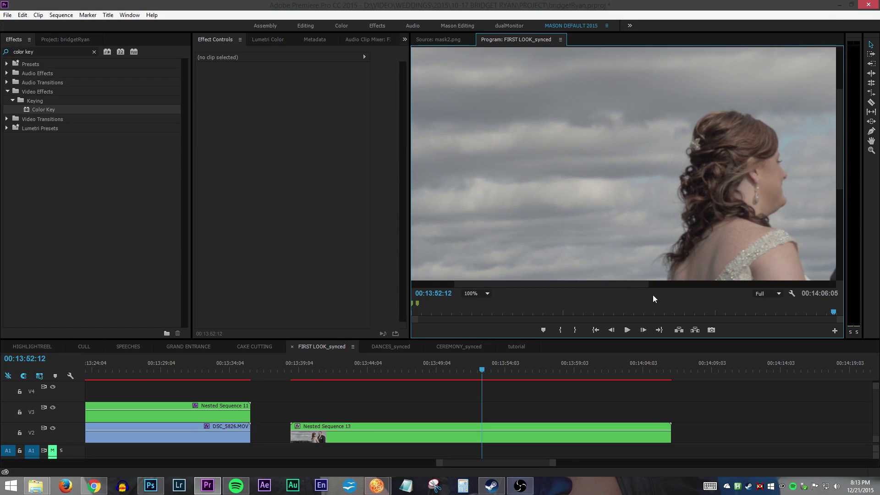
click(487, 293)
click(479, 306)
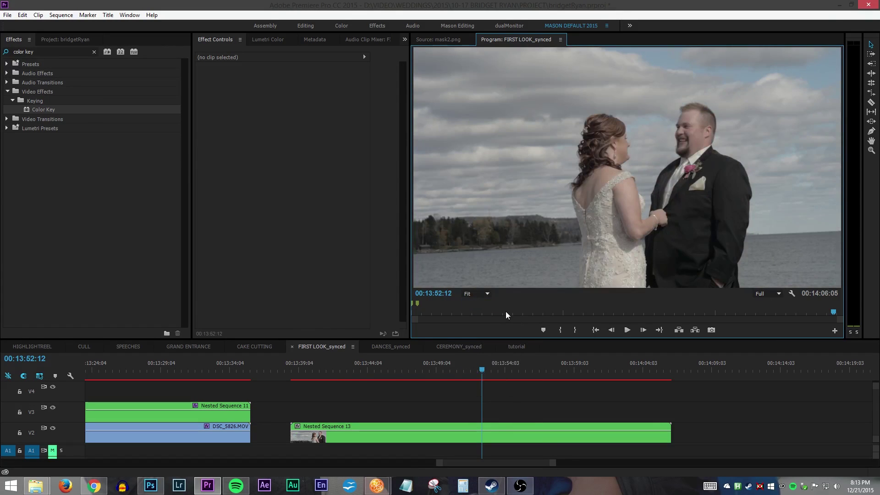